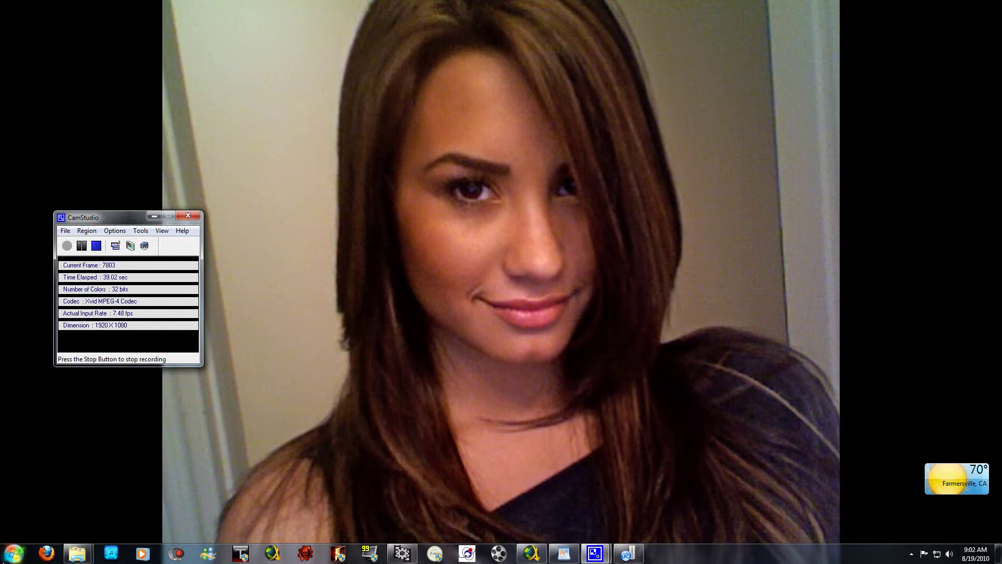
Step: Check the computer's system type on the Control Panel System page, and close the window
left_click(14, 553)
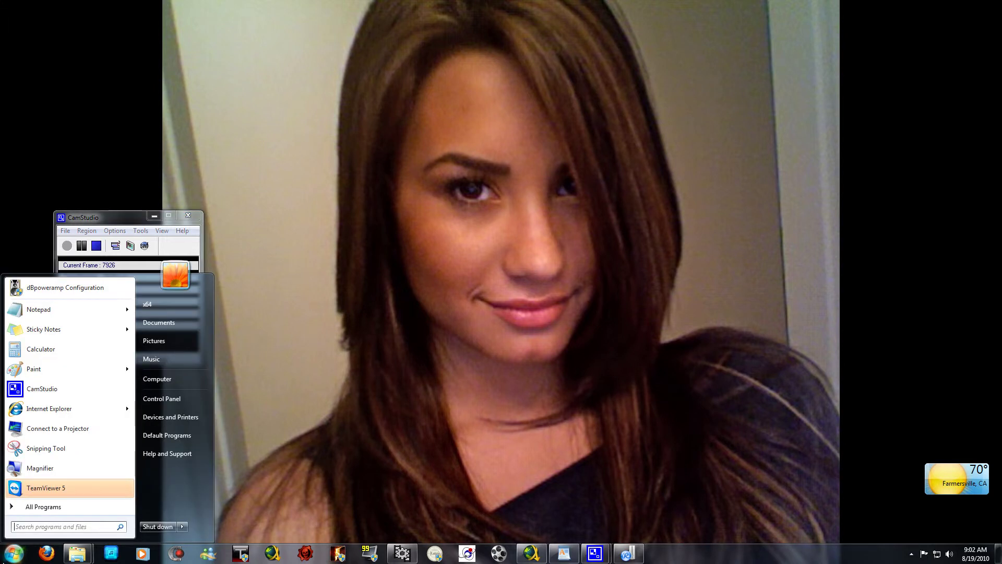
left_click(170, 399)
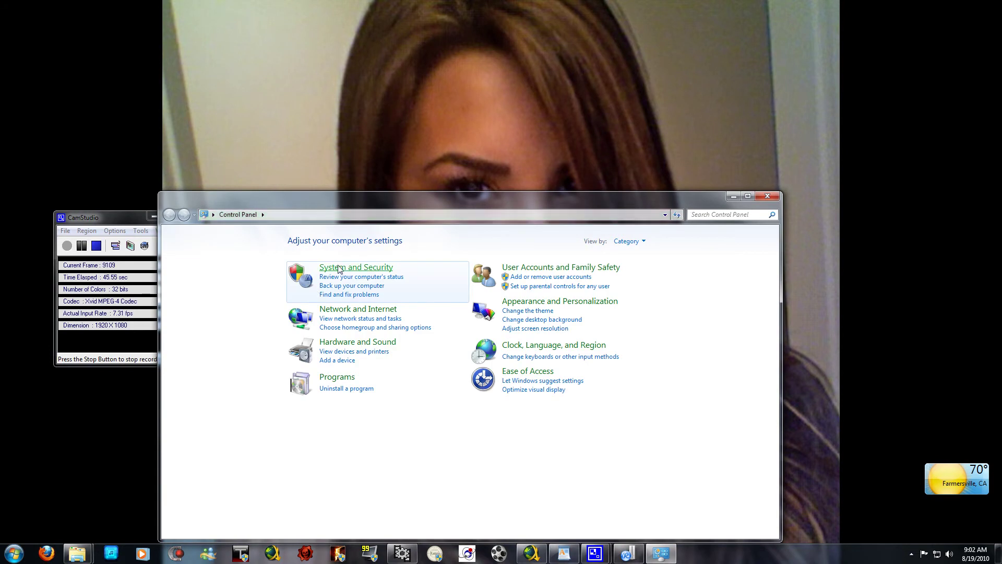
left_click(339, 269)
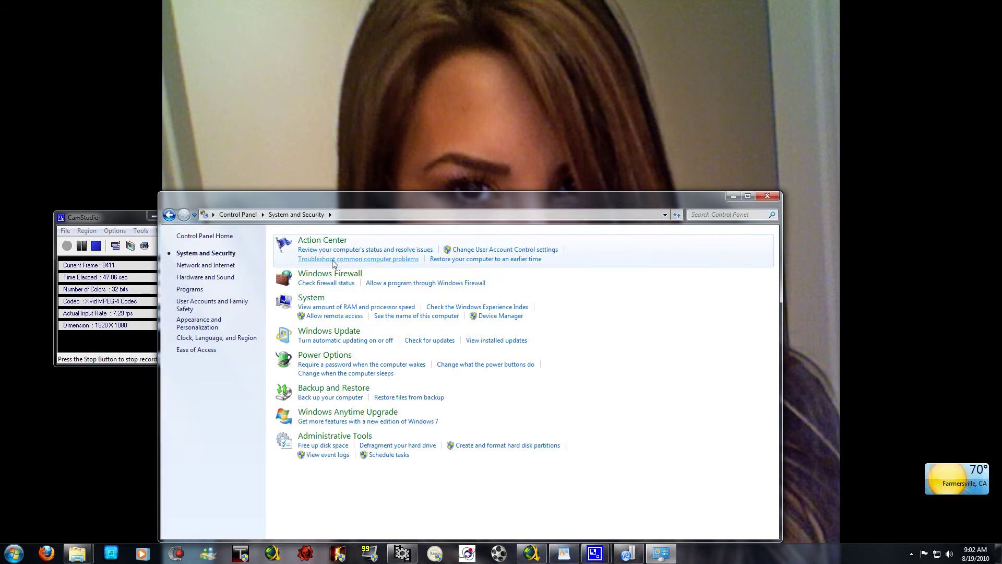
left_click(305, 300)
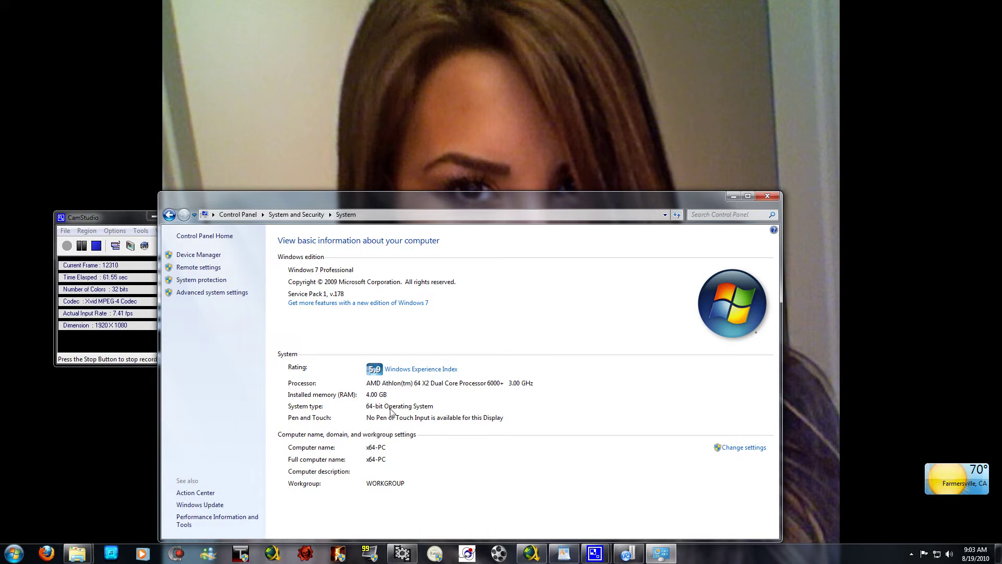
left_click(771, 196)
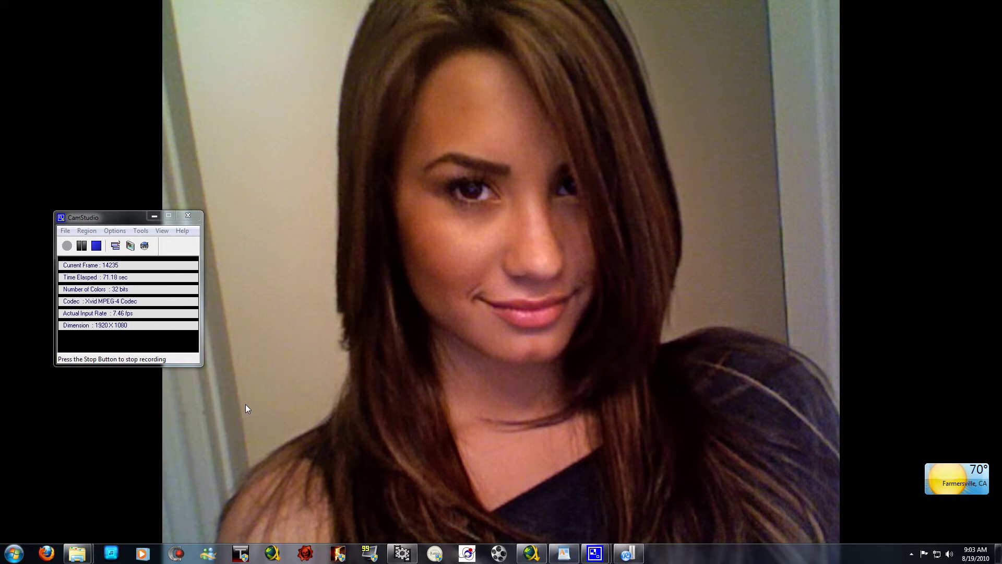
Step: Run the klmcodec630 installer from the Codecs folder as administrator and allow its security requests
mouse_move(95, 531)
left_click(179, 496)
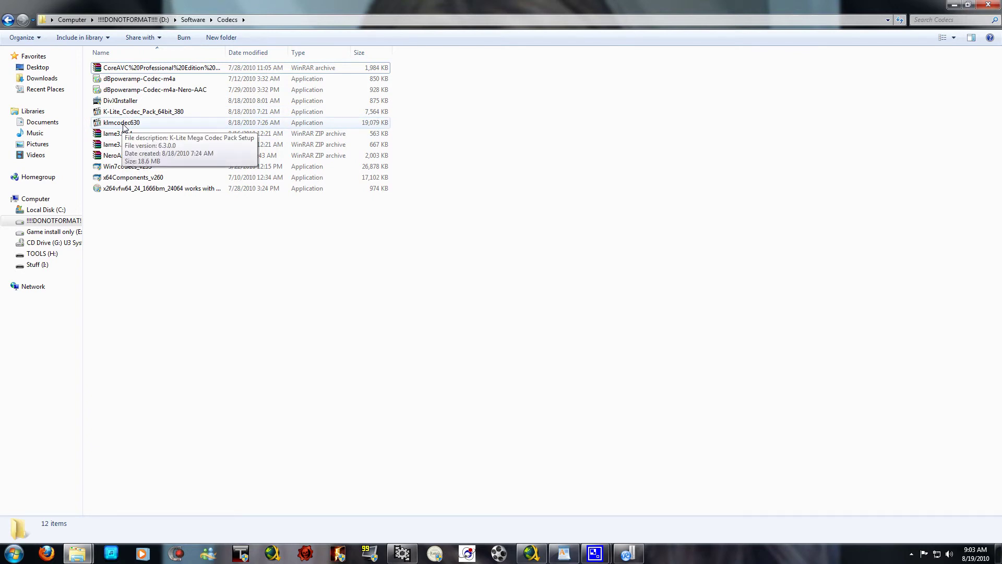
right_click(123, 126)
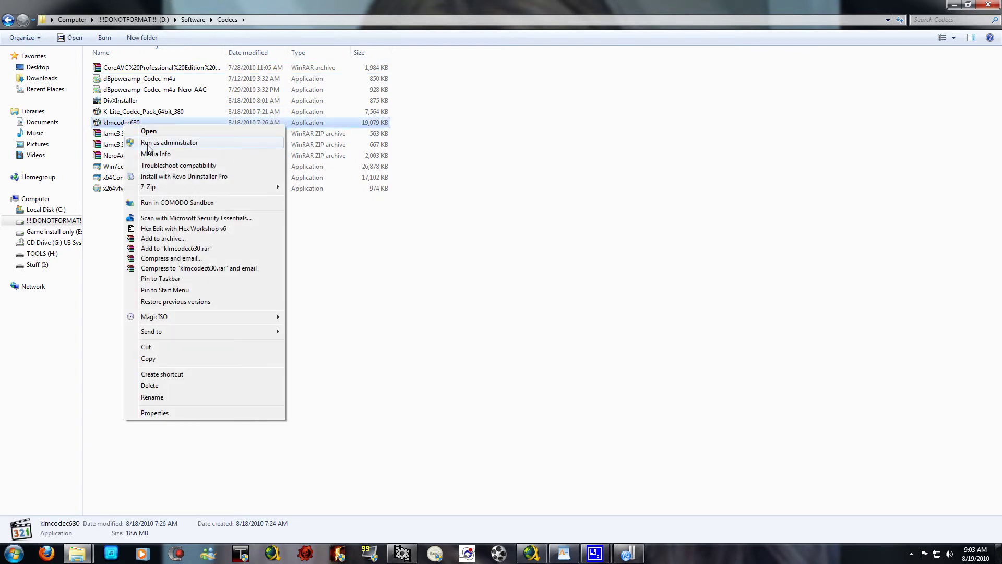
left_click(149, 148)
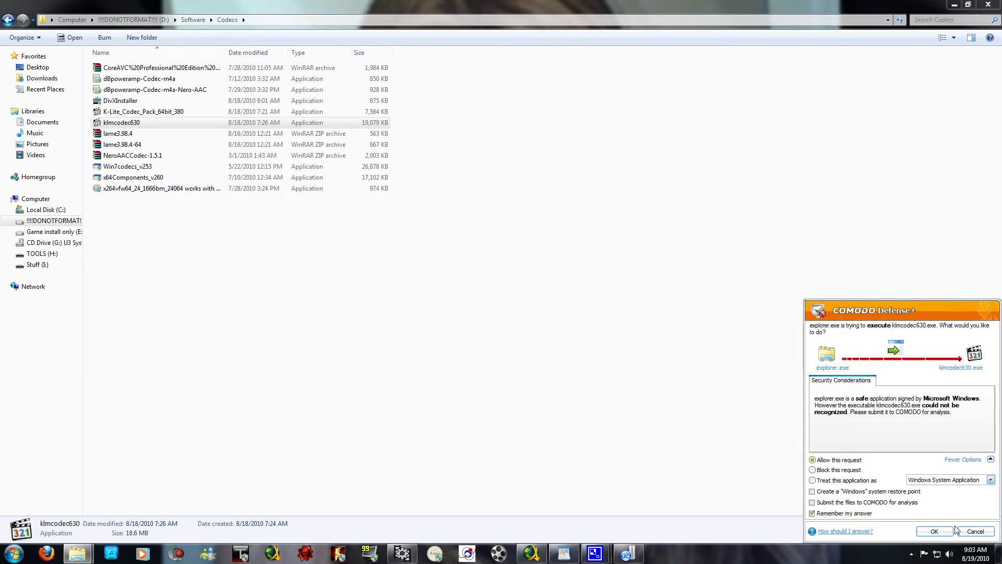
left_click(939, 532)
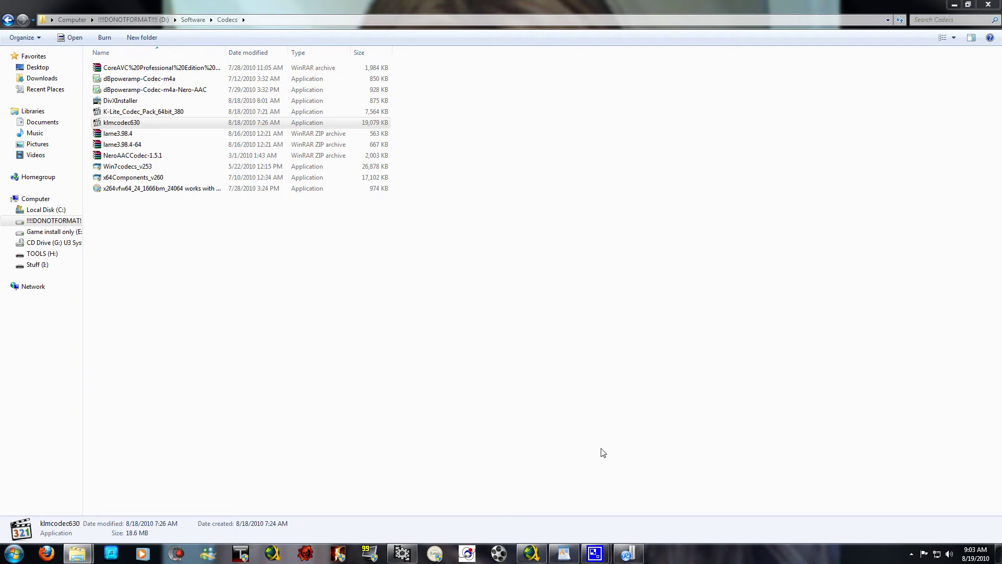
mouse_move(596, 554)
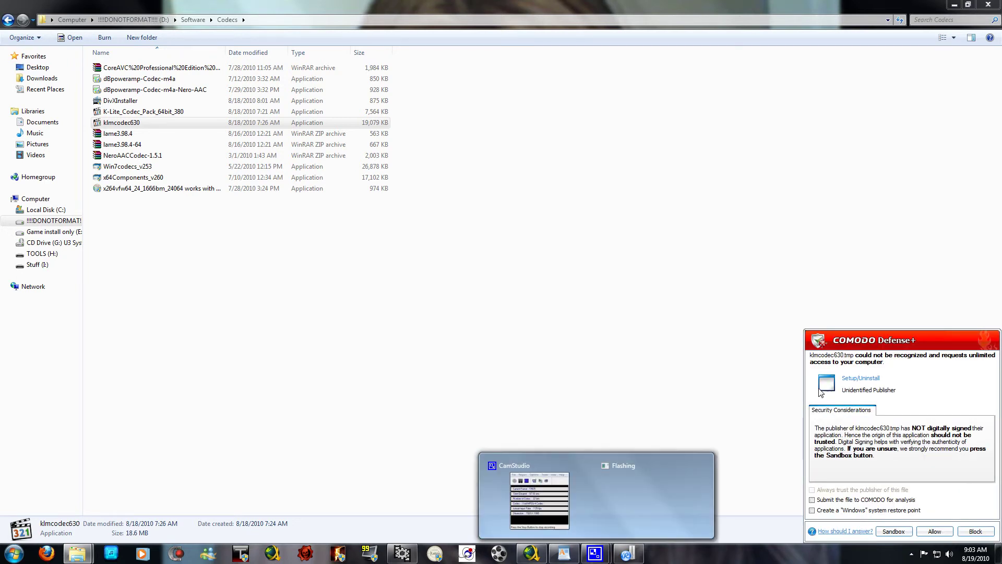
left_click(933, 531)
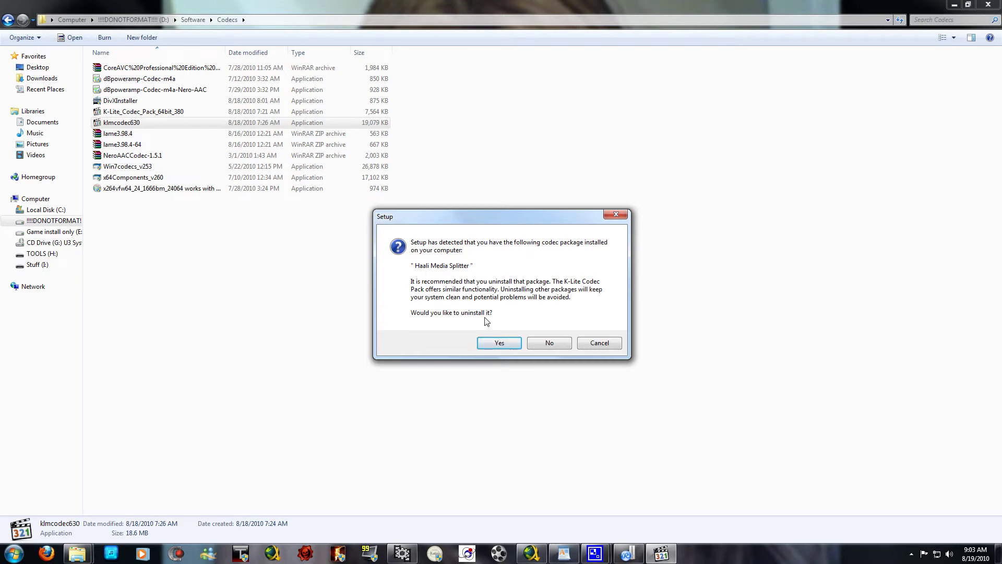
Step: Decline uninstalling Haali Media Splitter and Win7codecs, and continue the setup with Advanced install
left_click(540, 341)
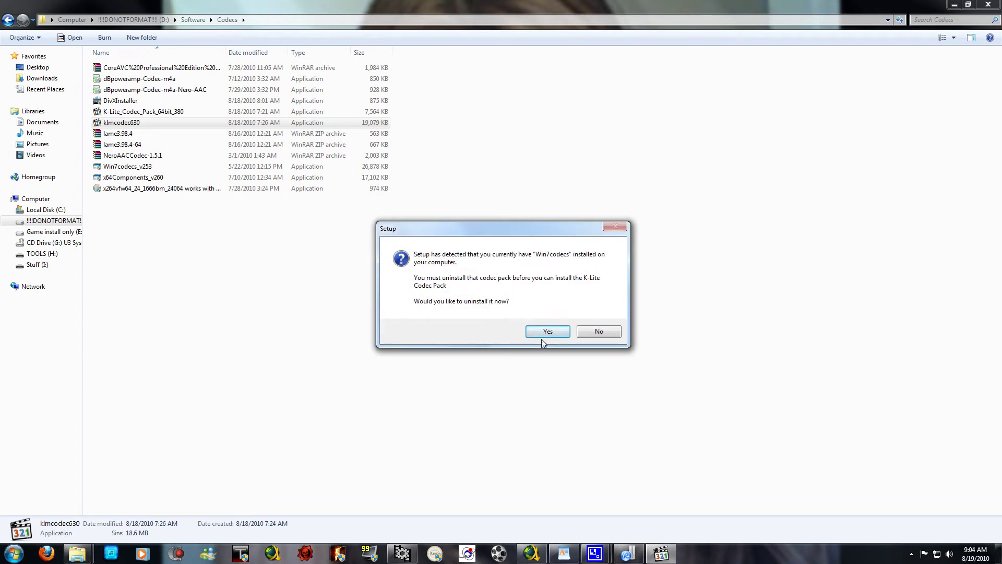
left_click(590, 333)
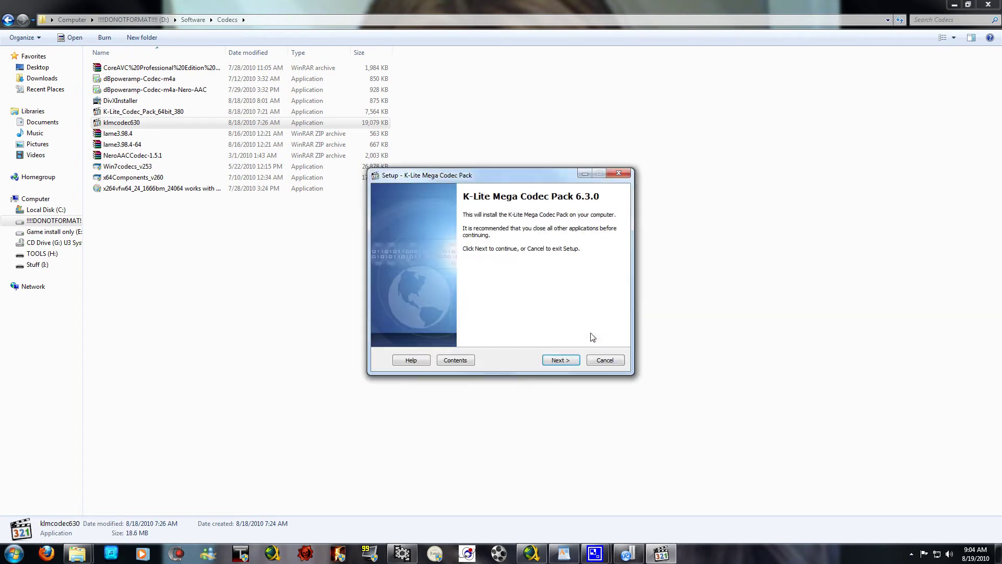
left_click(564, 360)
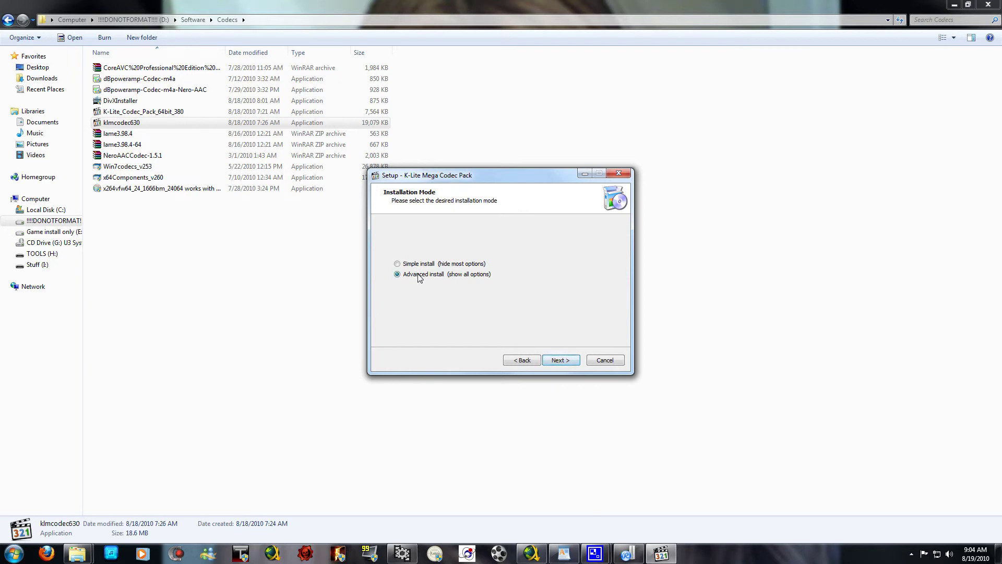
left_click(549, 360)
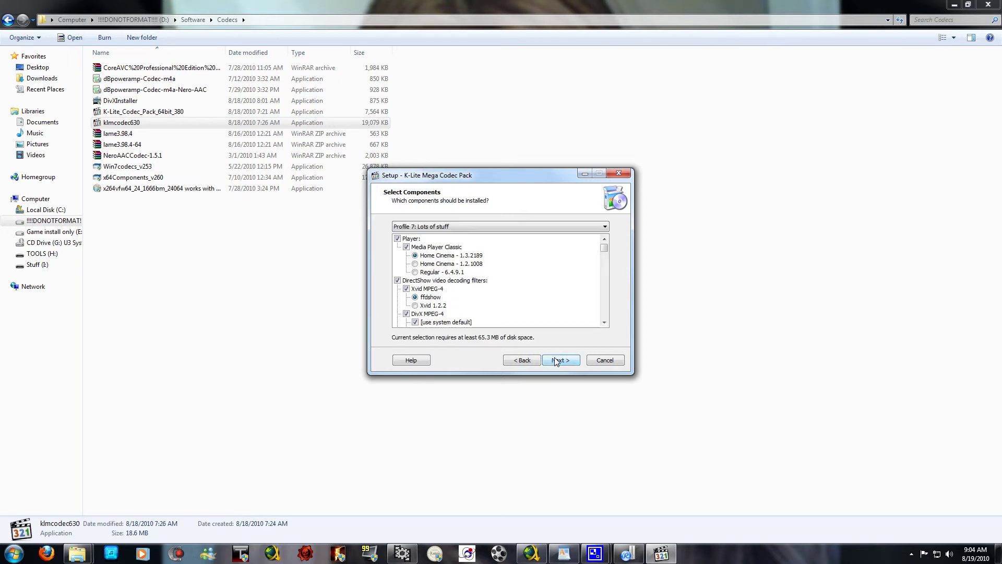
Step: Choose the component profile "Profile 7: Lots of stuff" and look through its component list
left_click(462, 227)
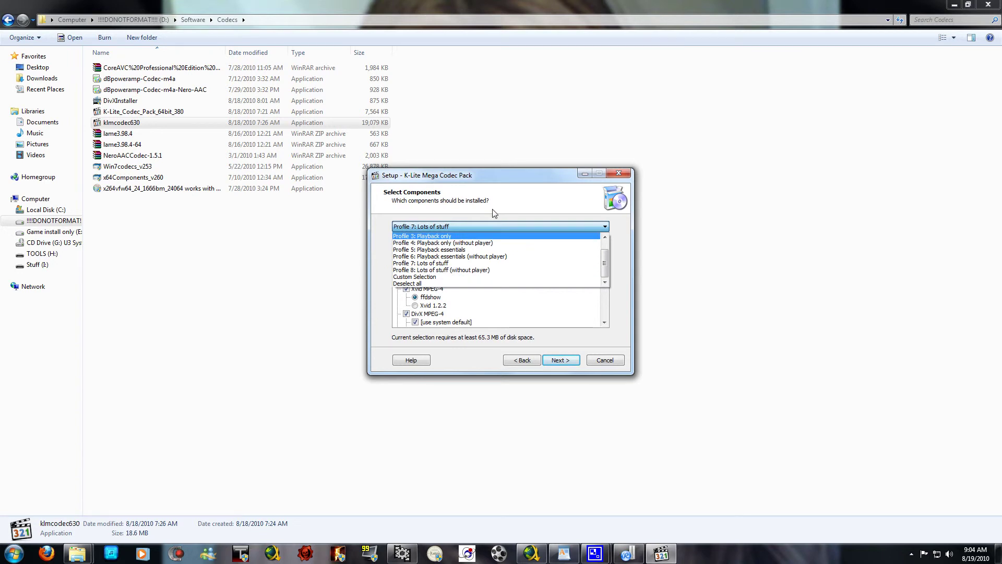
left_click(493, 226)
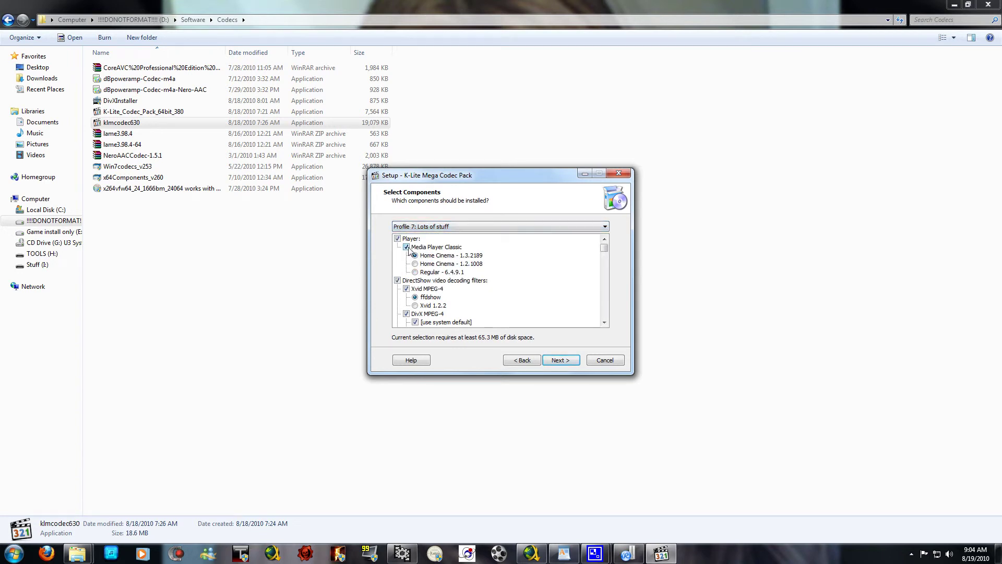
left_click(604, 322)
left_click_drag(605, 322, 604, 323)
scroll(605, 326, "up", 3)
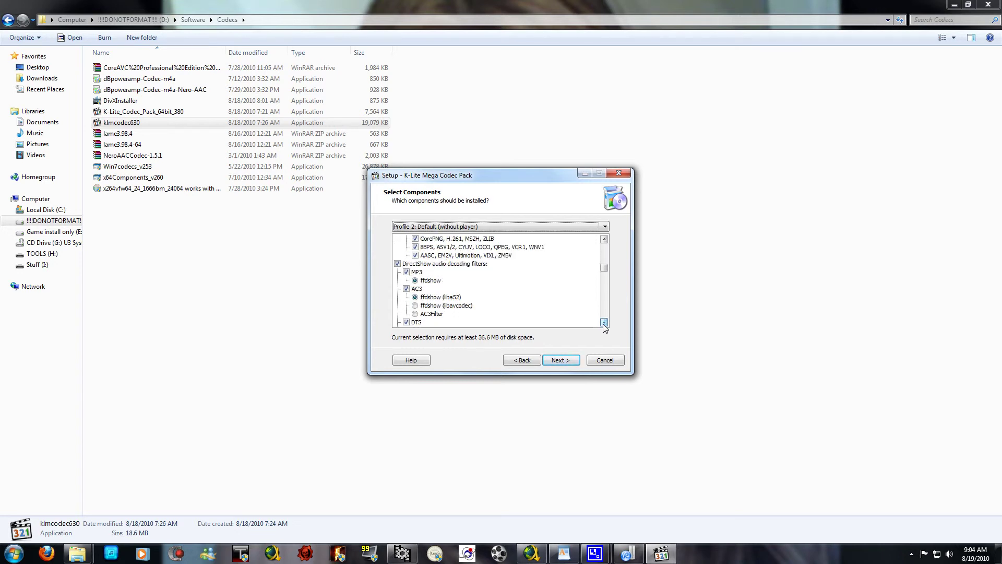
left_click(525, 227)
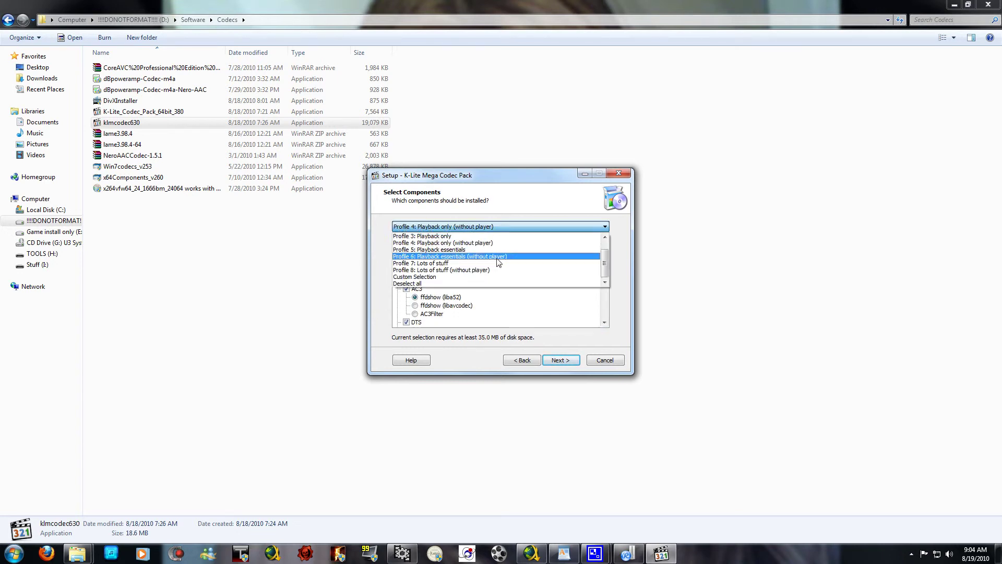
left_click(498, 264)
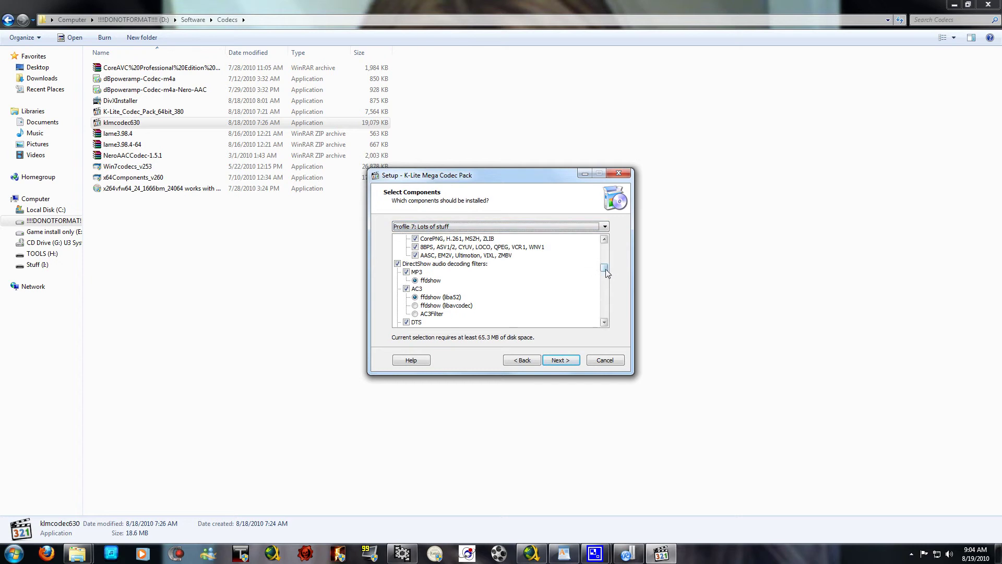
left_click(605, 268)
left_click_drag(606, 265, 606, 260)
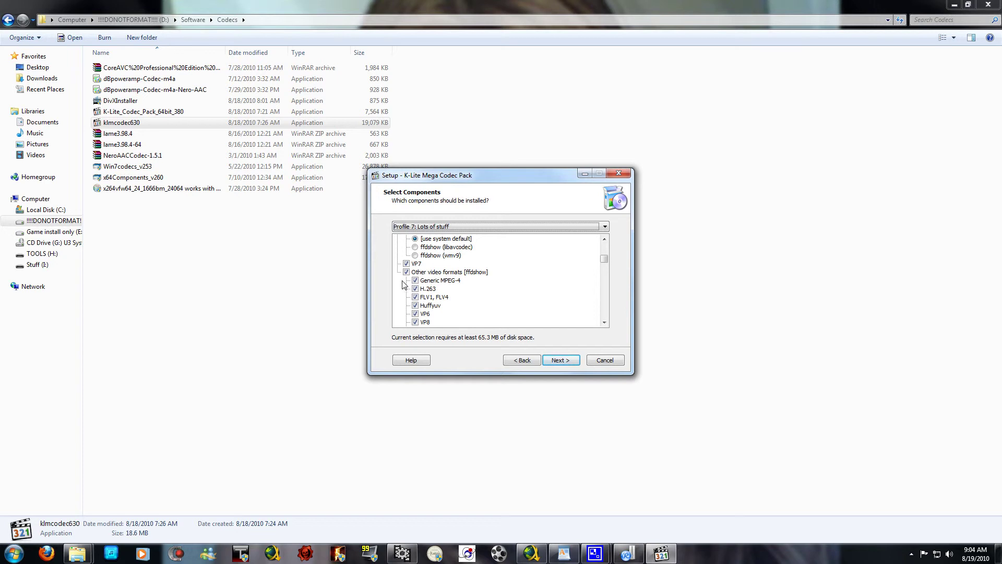
left_click_drag(604, 260, 619, 324)
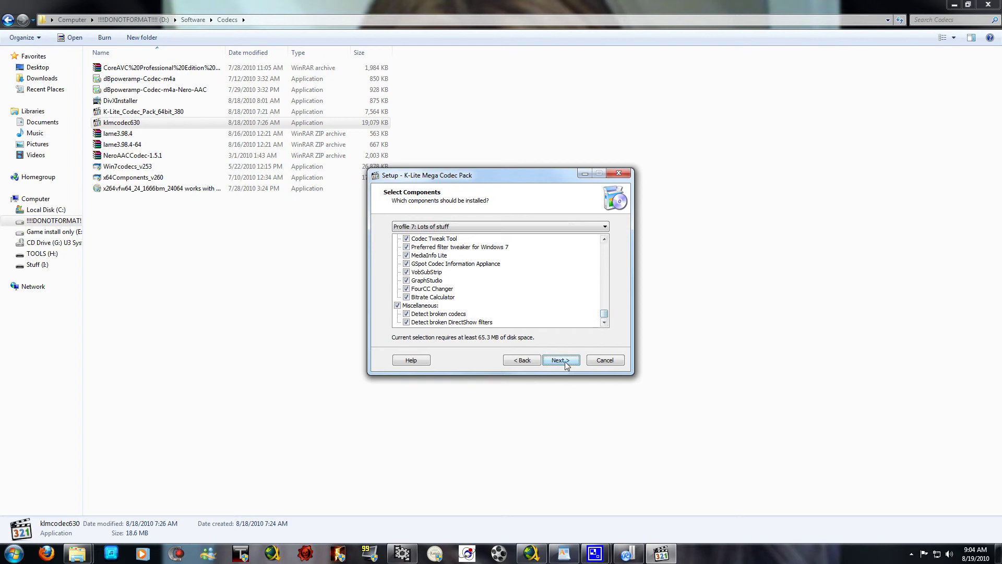
Step: Accept the component selection and continue with the internal DXVA decoder enabled only for H.264 video
left_click(572, 361)
left_click_drag(606, 238, 590, 215)
left_click(564, 366)
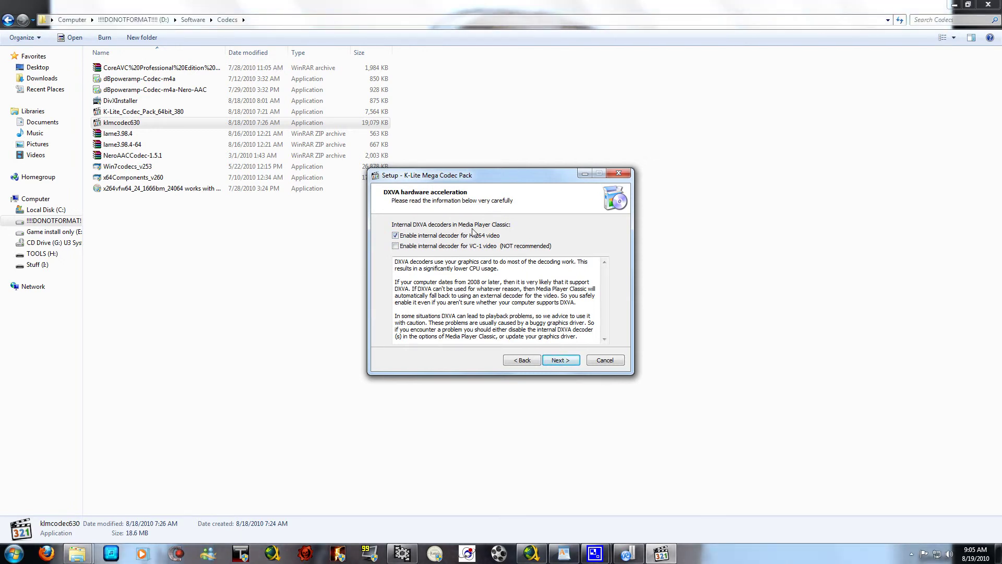
left_click(559, 360)
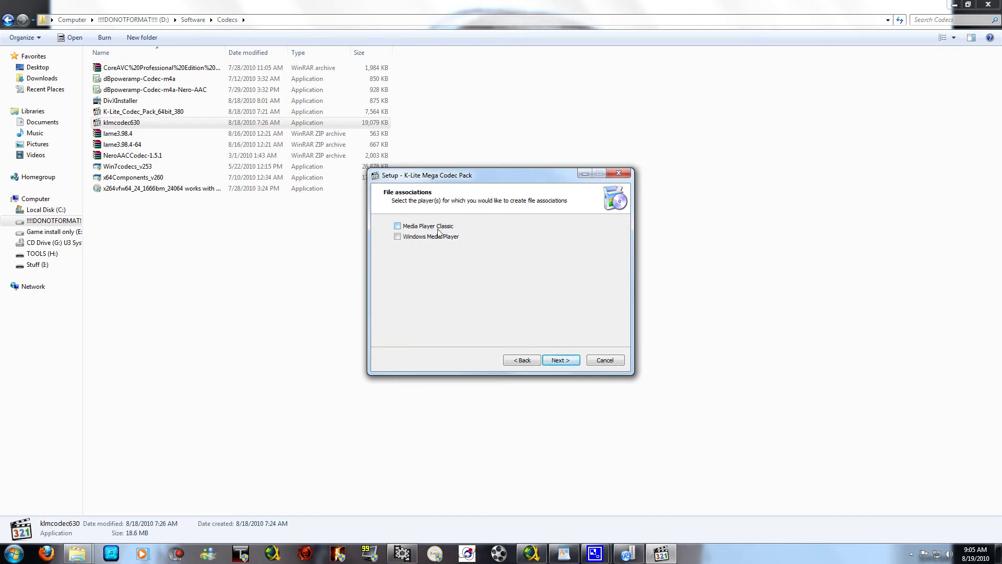
Step: Create file associations only for Windows Media Player, keeping its video and audio file extensions selected
left_click(398, 226)
left_click(398, 237)
left_click(398, 236)
left_click(398, 226)
left_click(398, 237)
left_click(561, 364)
left_click(562, 361)
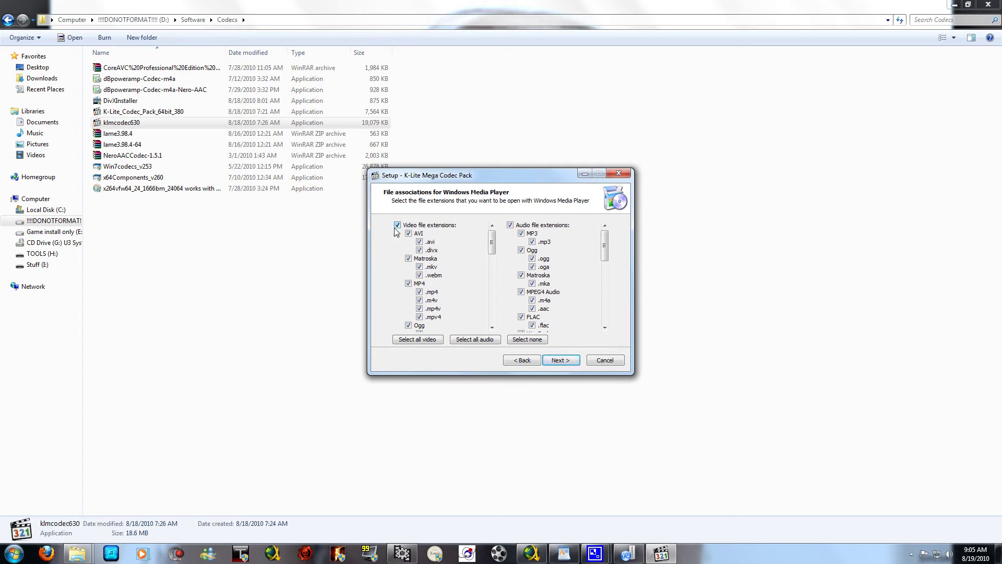
left_click_drag(491, 244, 480, 220)
left_click(561, 360)
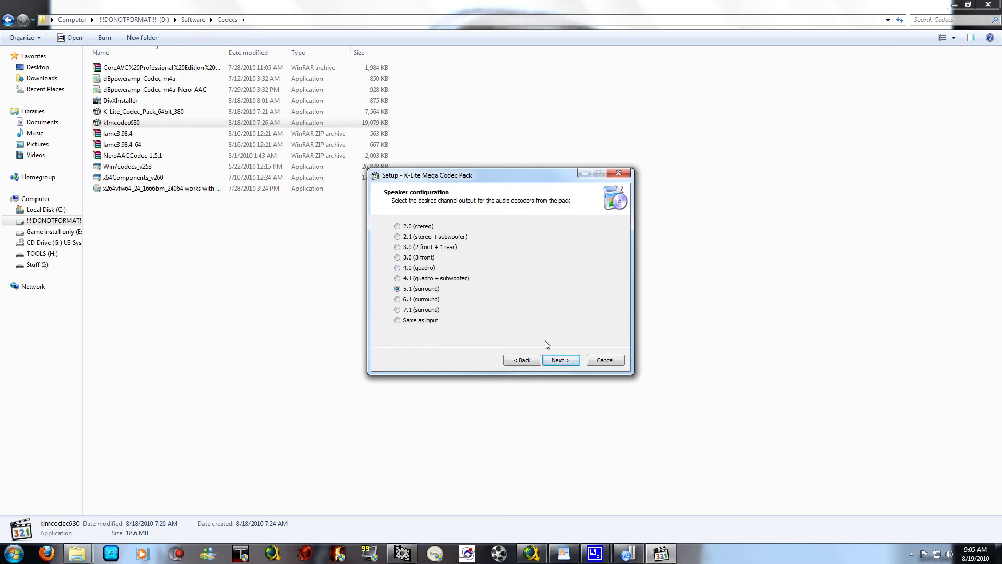
Step: Keep the 5.1 (surround) speaker configuration and start the installation, acknowledging the request to close VirtualDub
left_click(556, 366)
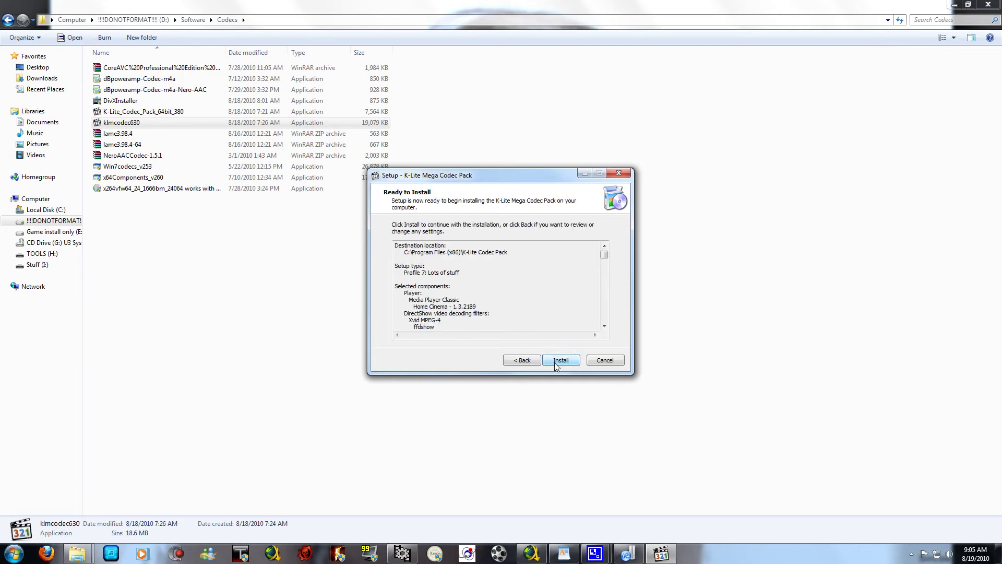
left_click(517, 364)
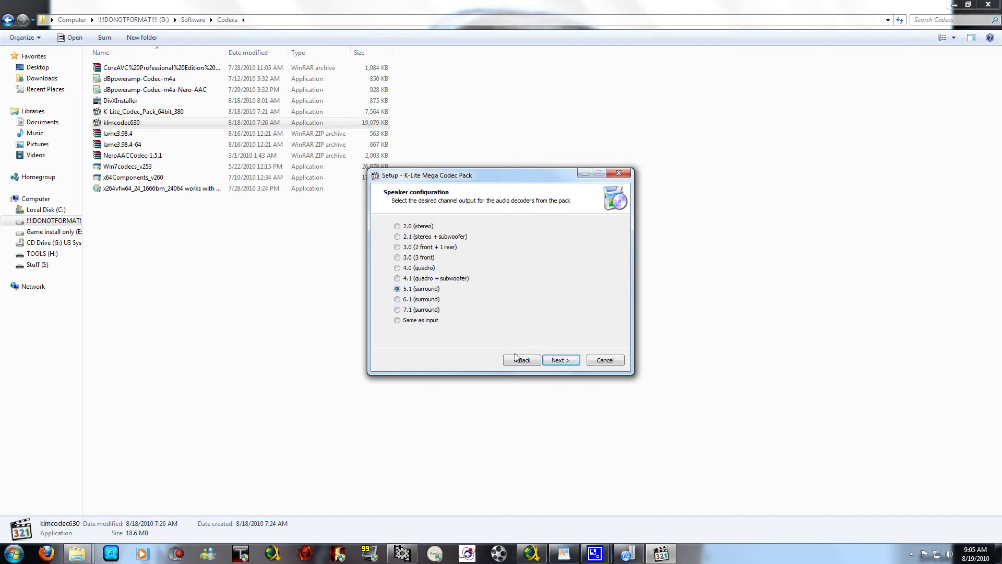
left_click(555, 361)
left_click(554, 362)
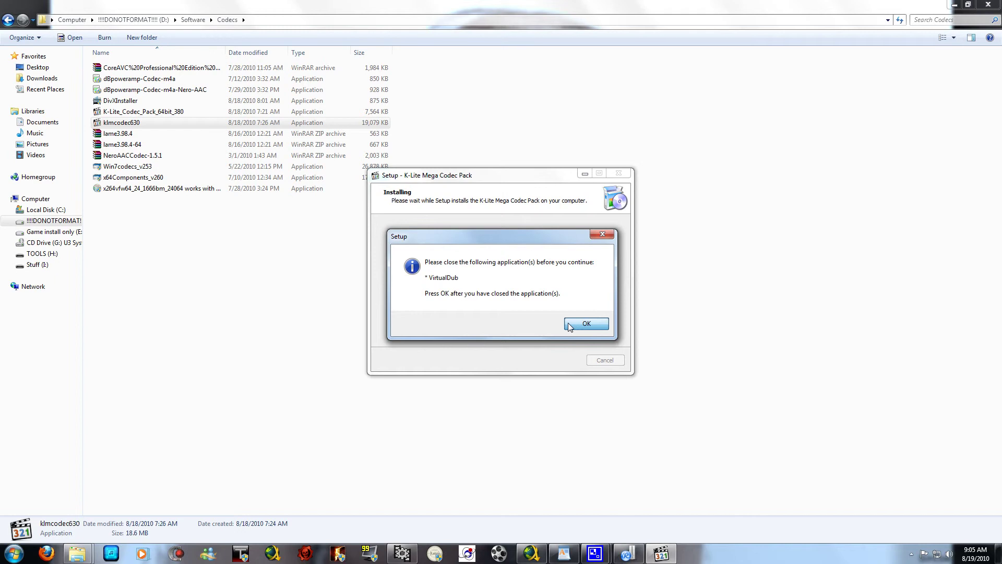
left_click(569, 326)
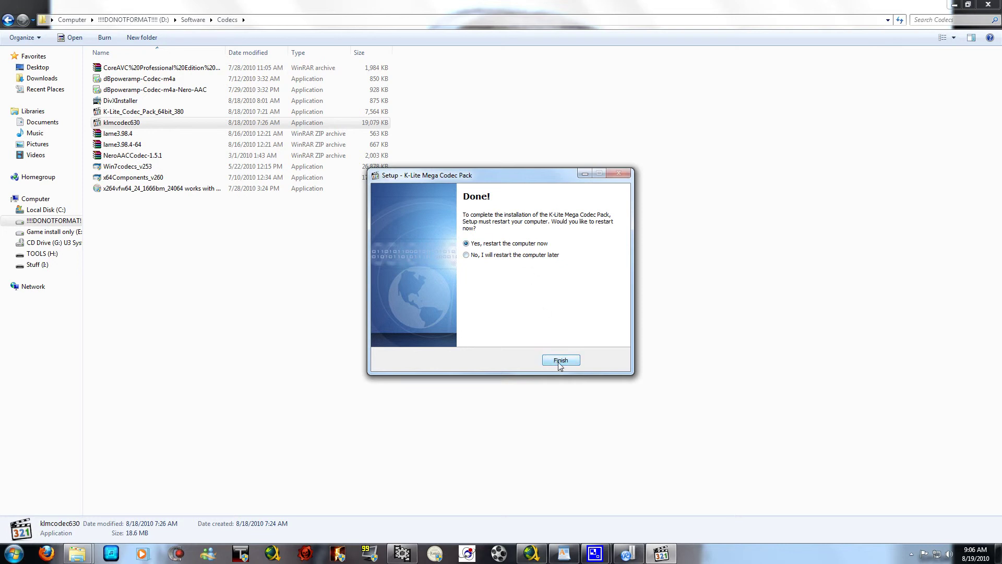
Step: Finish the setup without restarting the computer, and close the Codecs folder window
left_click(486, 255)
left_click(558, 358)
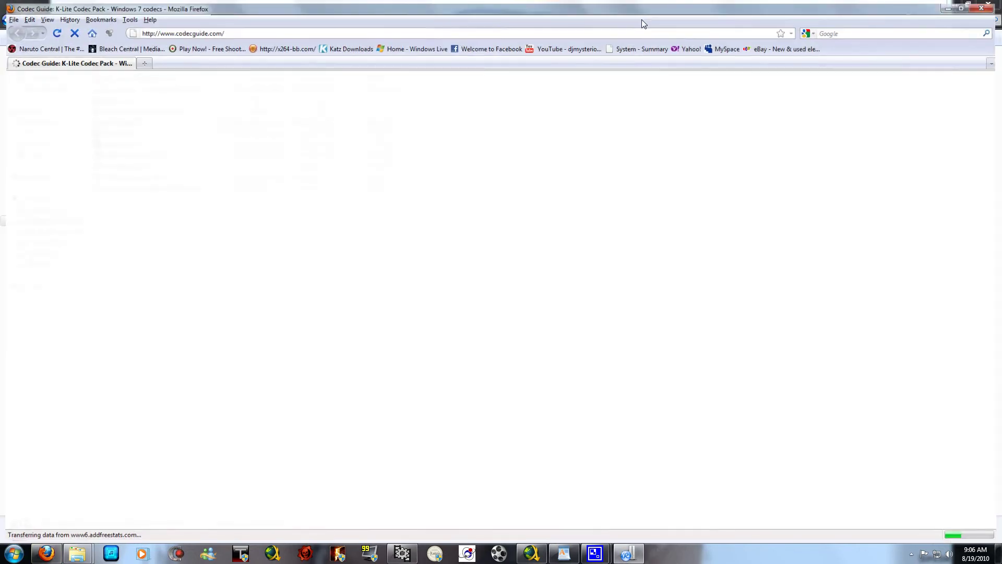
key("alt+Tab")
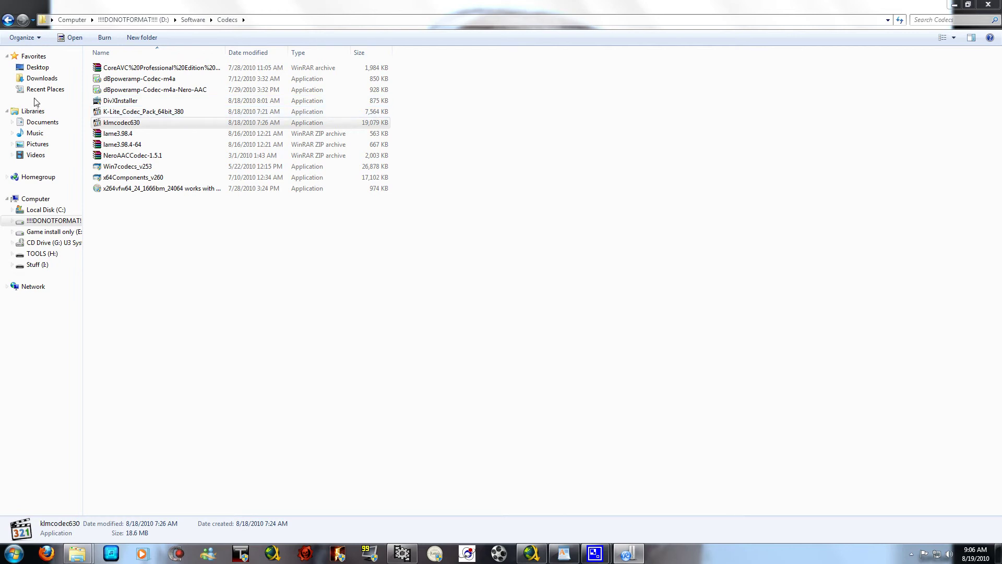
left_click(990, 5)
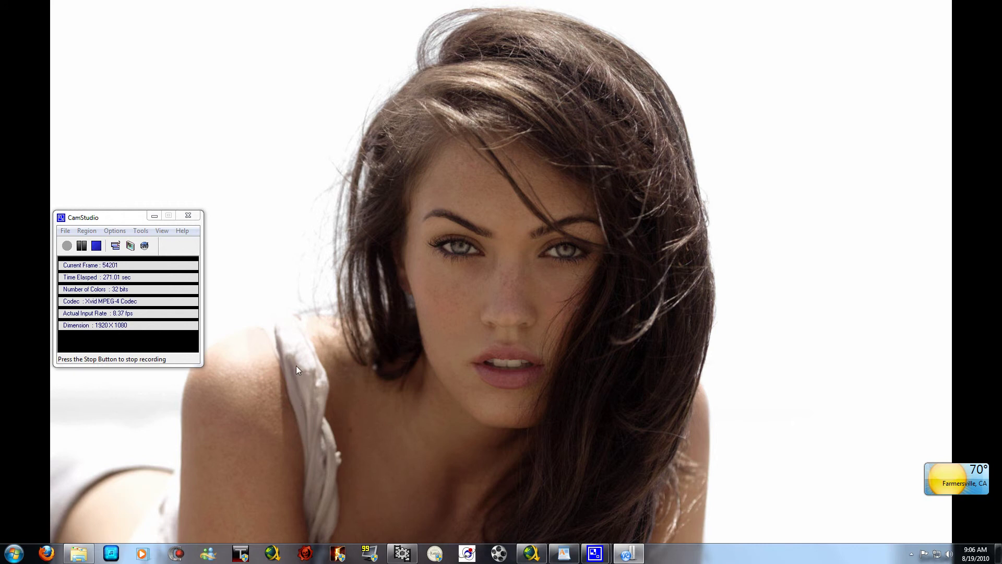
Step: Open rarlabs.com in Firefox and minimize the browser window
left_click(47, 554)
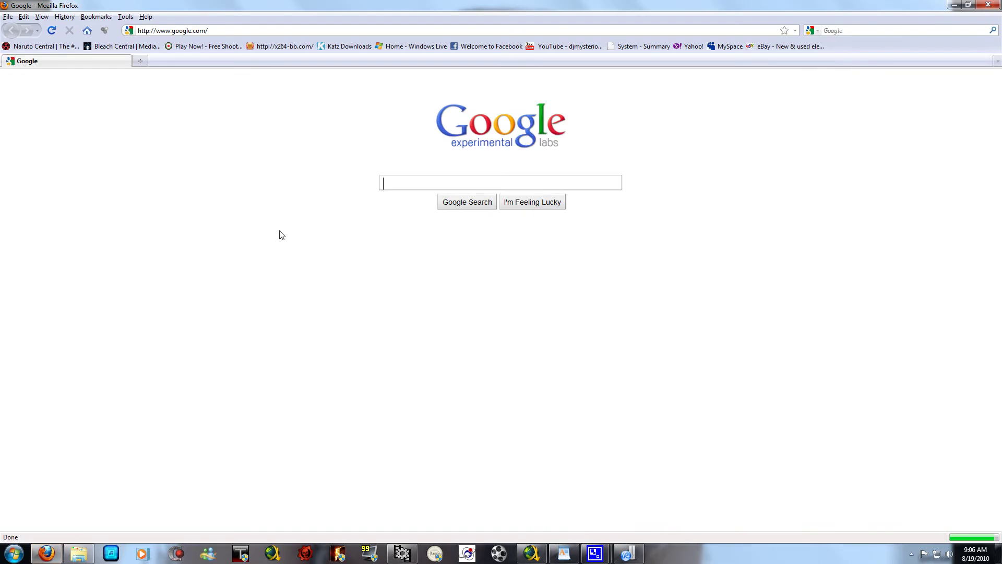
left_click(233, 30)
type("rar")
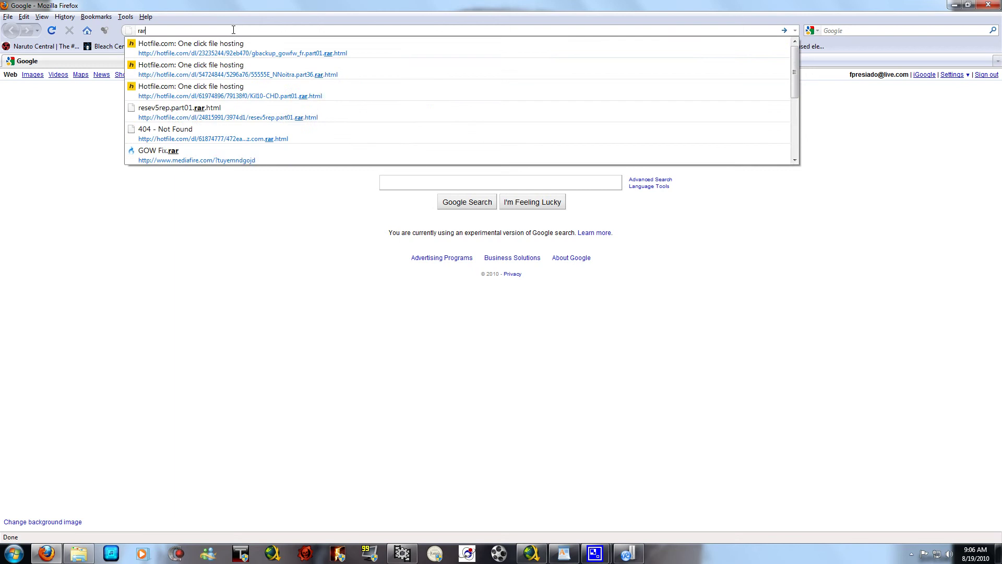
type("labs.com")
key("Return")
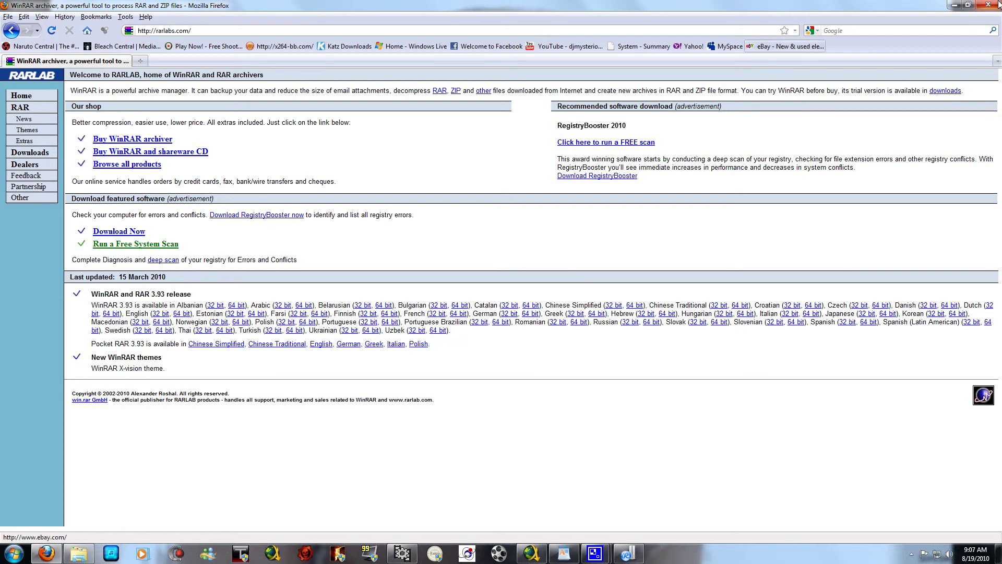
left_click(956, 5)
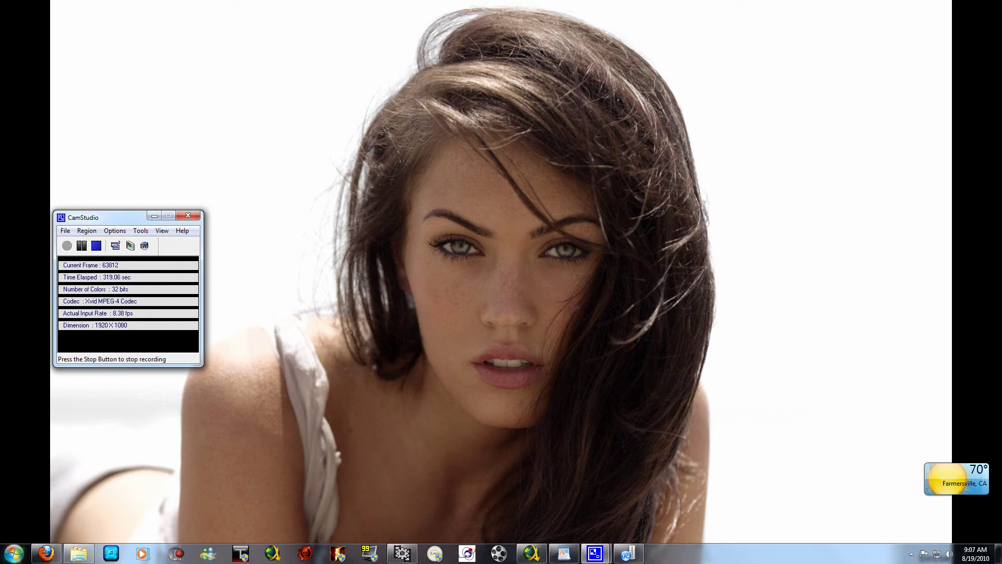
Step: Launch the VirtualDub application from the Virtual Dub folder in the Documents library
left_click(14, 553)
left_click(161, 324)
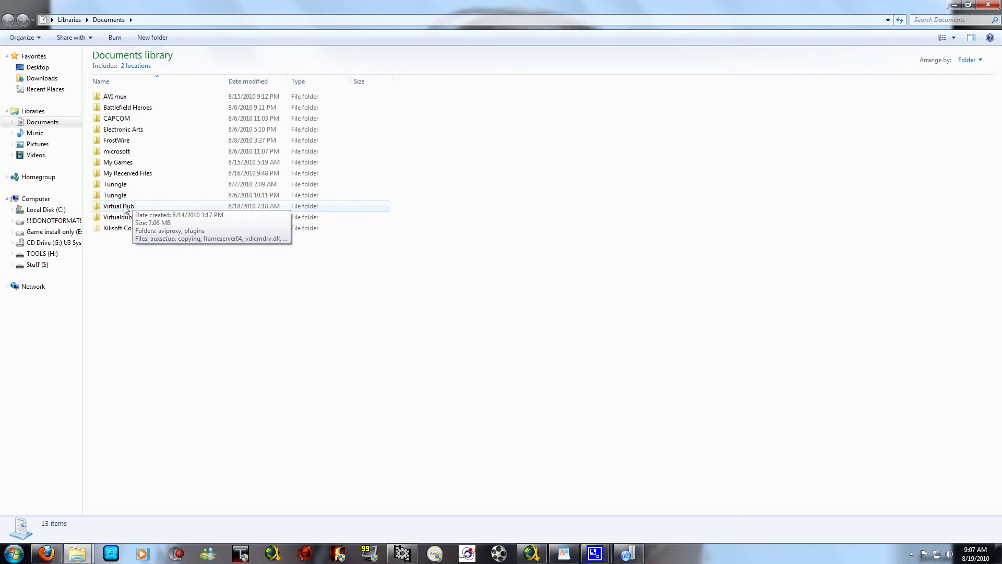
double_click(126, 209)
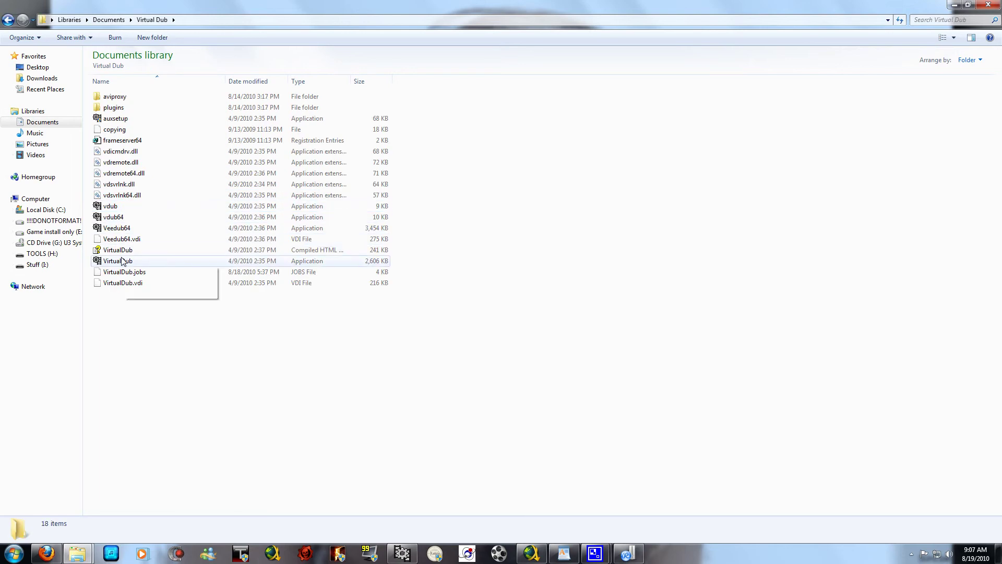
left_click(119, 261)
right_click(119, 261)
left_click(139, 236)
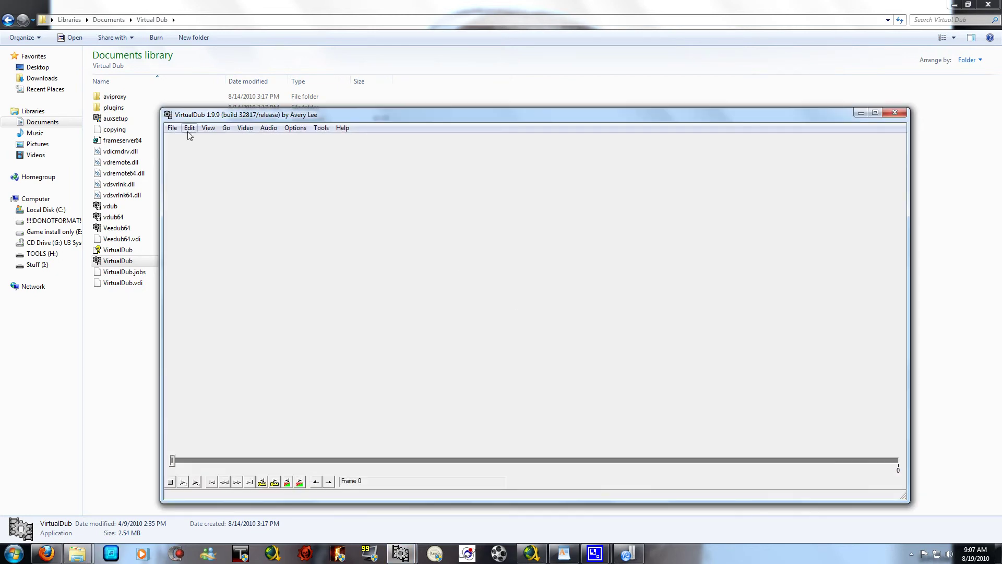
left_click(172, 128)
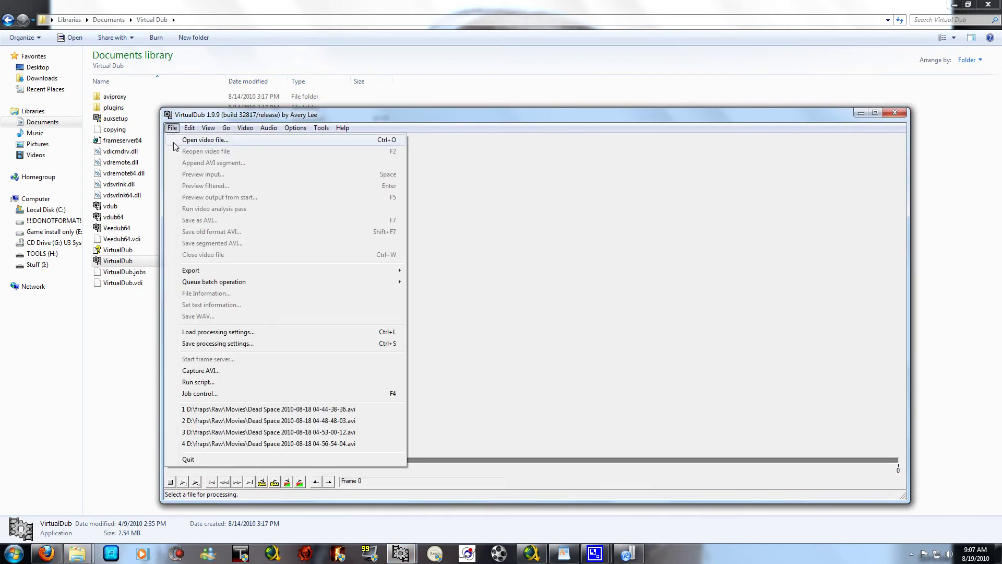
left_click(176, 141)
left_click(267, 218)
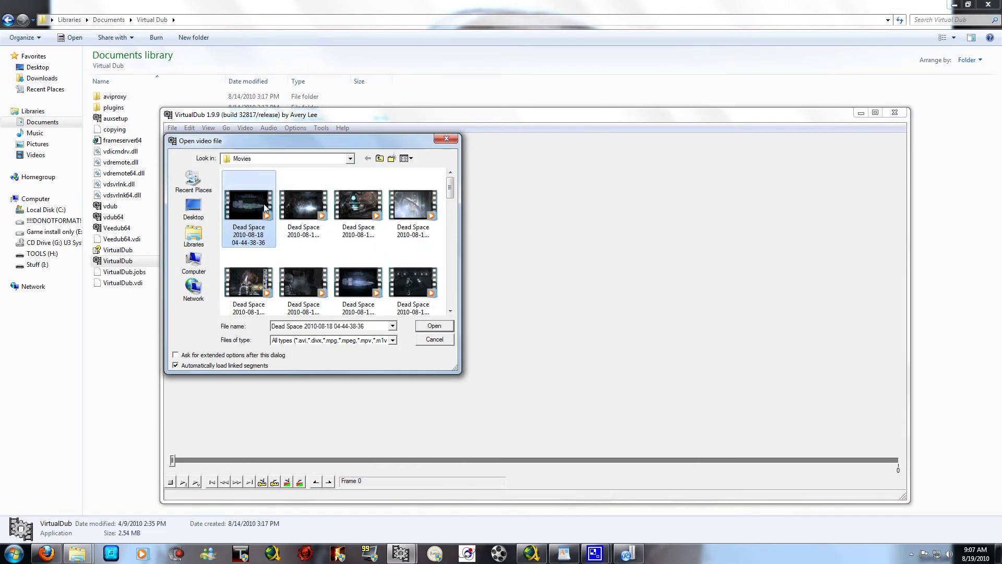
left_click(438, 326)
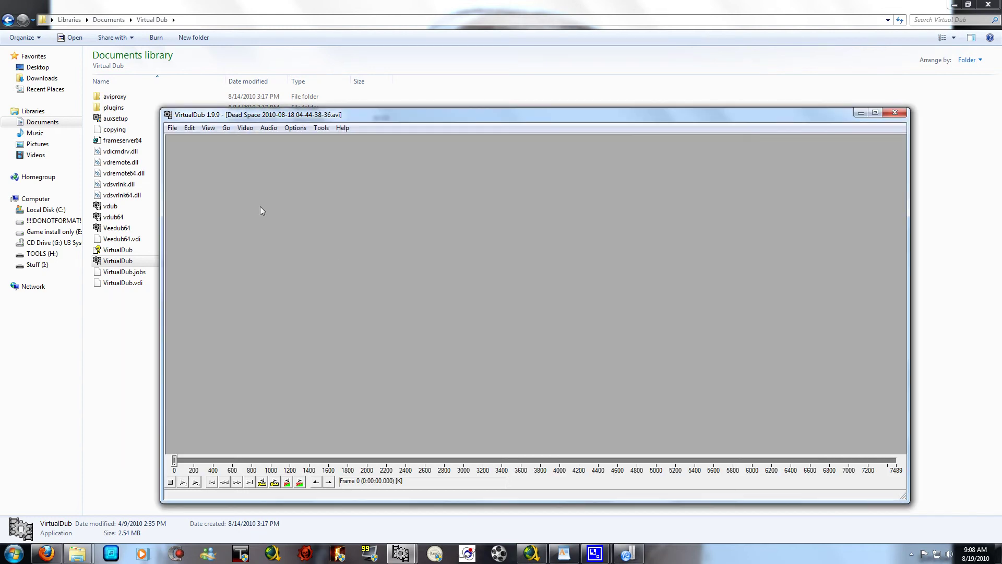
left_click(172, 129)
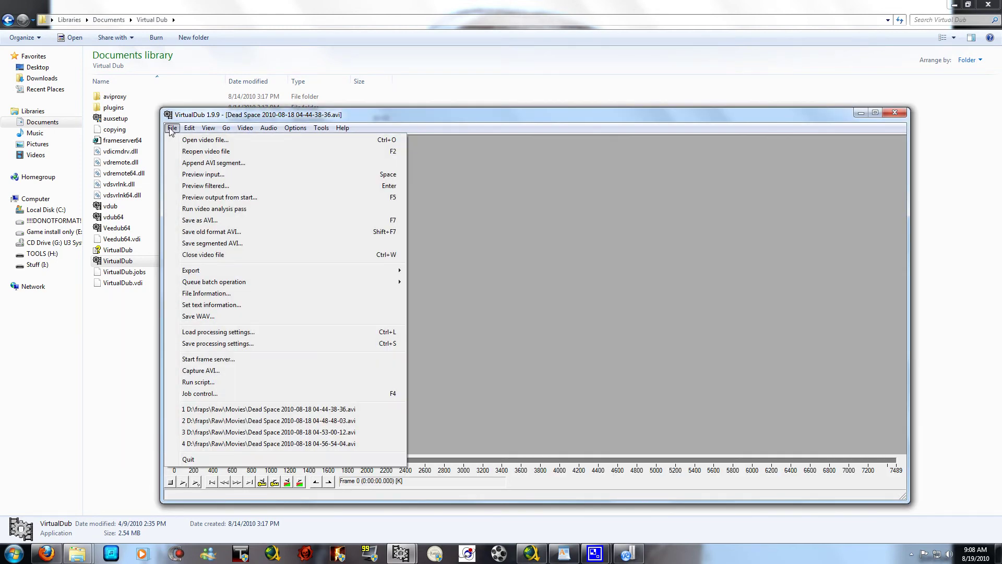
left_click(193, 164)
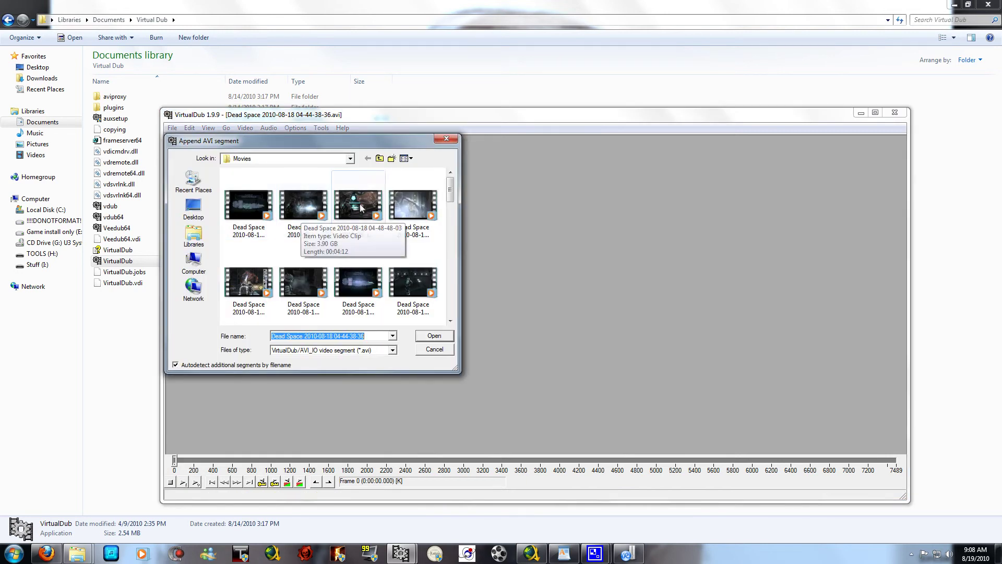
left_click(312, 220)
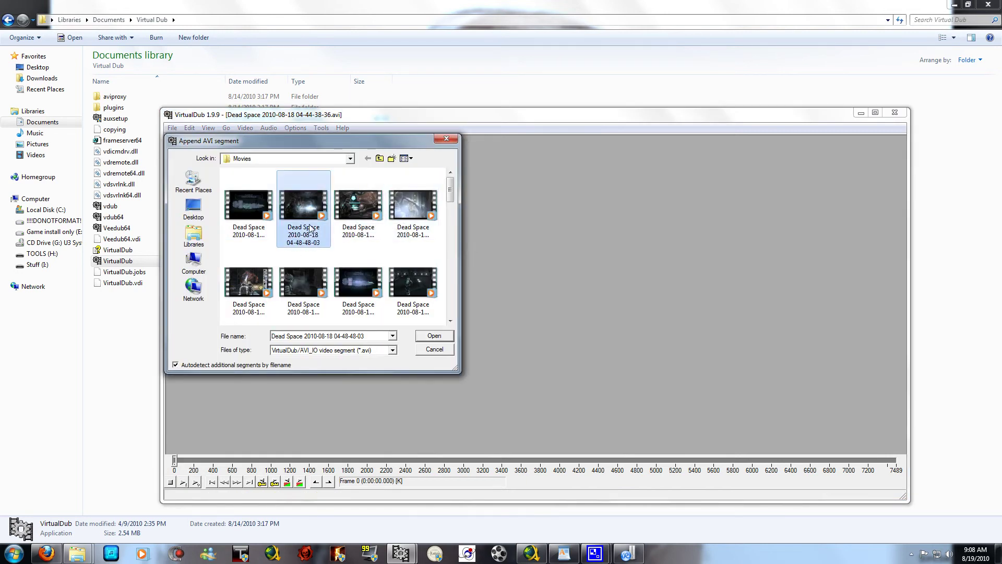
left_click(445, 340)
left_click(172, 128)
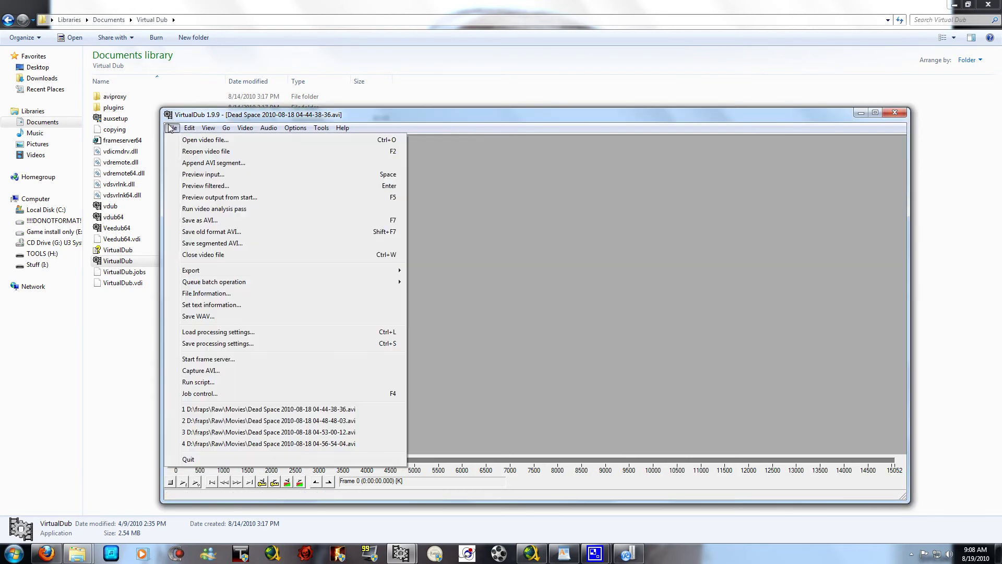
left_click(209, 162)
left_click(358, 206)
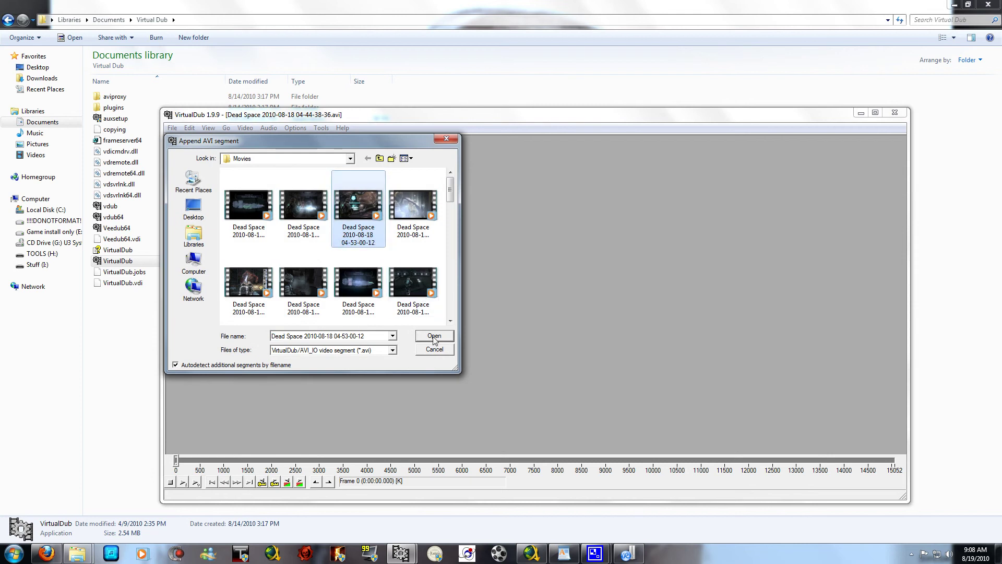
left_click(434, 337)
left_click(171, 128)
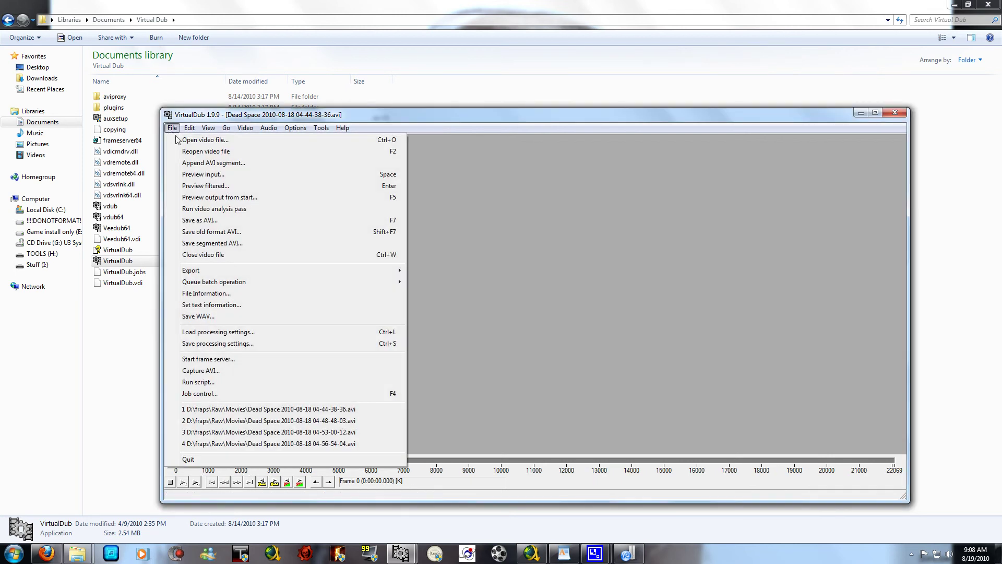
left_click(208, 163)
left_click(425, 208)
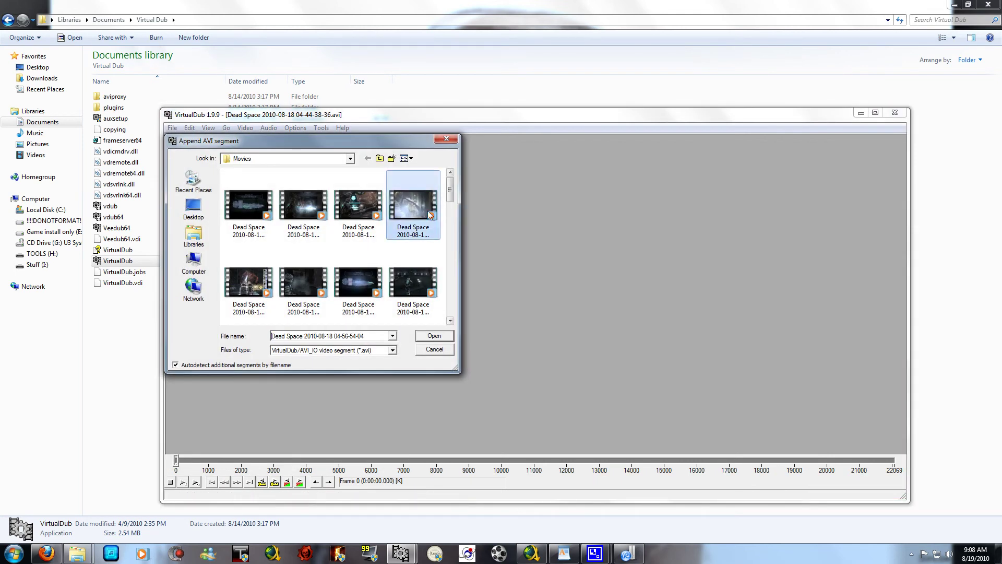
left_click(434, 335)
left_click(172, 128)
left_click(209, 163)
left_click(255, 286)
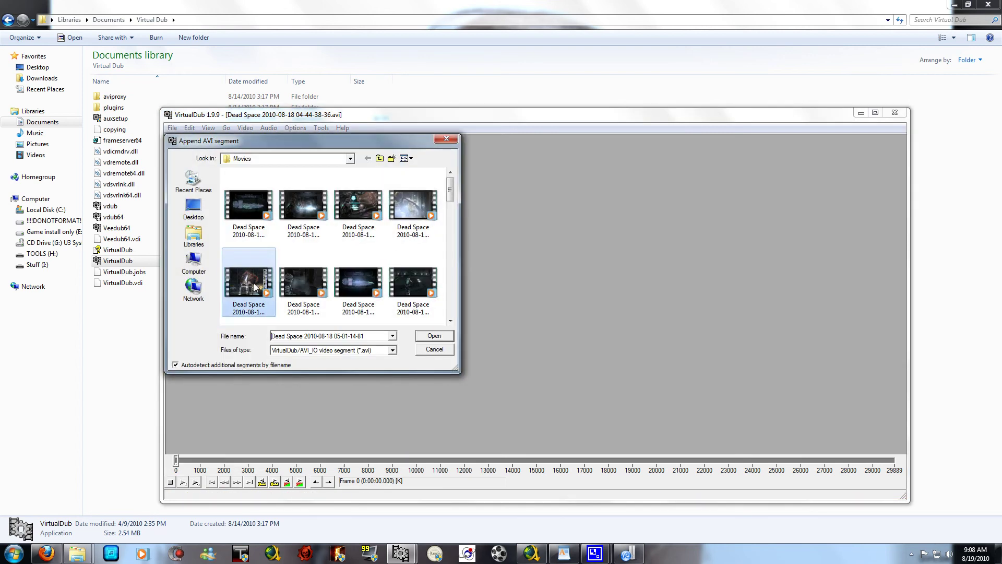
left_click(427, 336)
Step: Move the timeline position to frame 27000 (0:15:00.000) and mark it as the end of the selection
left_click_drag(177, 462, 693, 466)
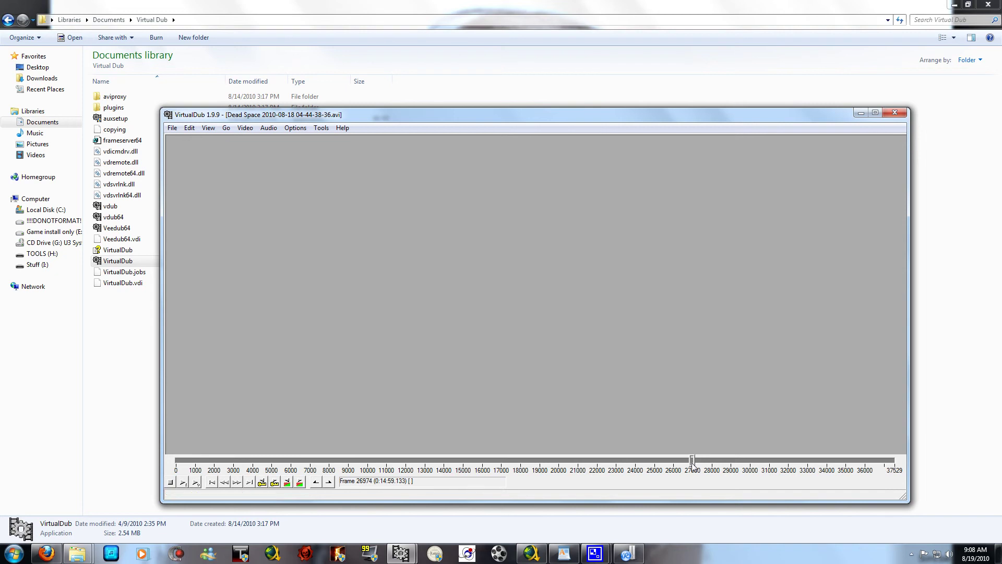
key("Right")
key("Right")
key("Right")
key("Right")
key("Right")
key("Right")
key("Right")
key("Right")
key("Right")
key("Right")
key("Right")
key("Right")
key("Right")
key("Right")
key("Right")
key("Right")
key("Right")
key("Right")
key("Right")
key("Right")
key("Left")
key("Left")
key("Left")
left_click(693, 461)
left_click_drag(692, 461, 694, 462)
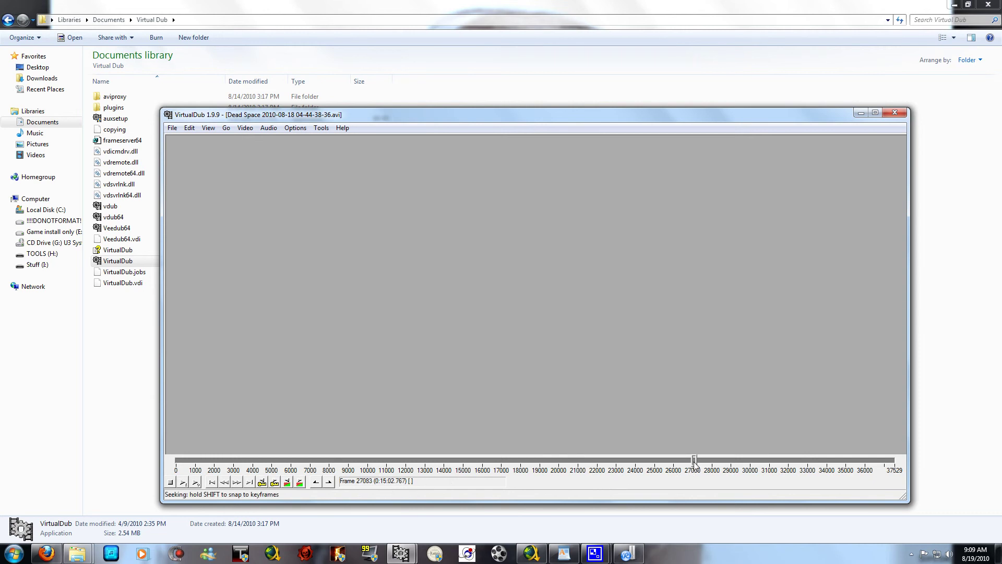
left_click_drag(695, 462, 694, 462)
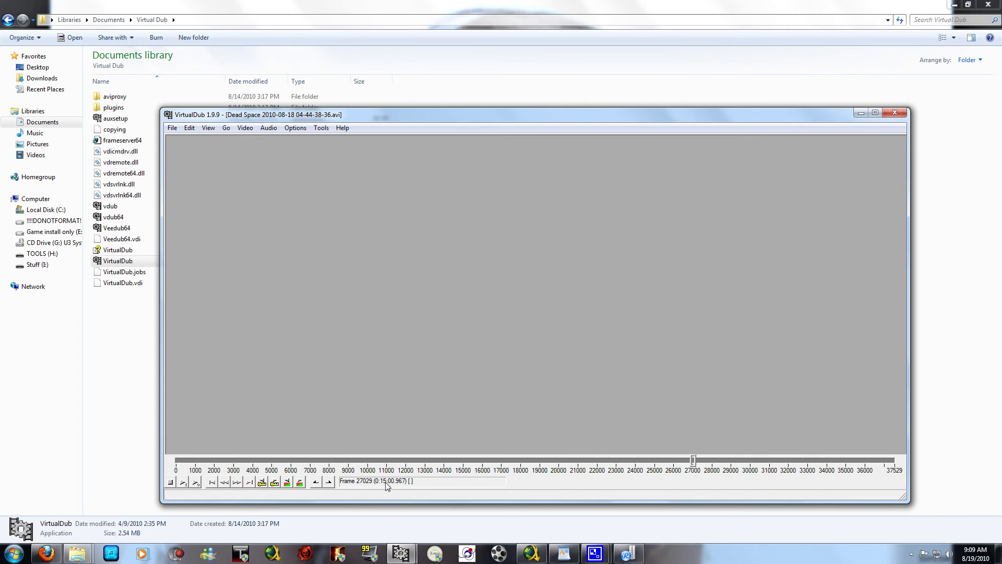
key("Left")
key("Left")
key("Left")
key("Left")
key("shift+Left")
key("Left")
key("Left")
key("Left")
key("Left")
key("Left")
key("Left")
key("Left")
key("Left")
key("Left")
key("Left")
key("Left")
key("Left")
key("Left")
key("Left")
key("Left")
key("Left")
key("Left")
key("Right")
key("Left")
key("Right")
left_click(330, 486)
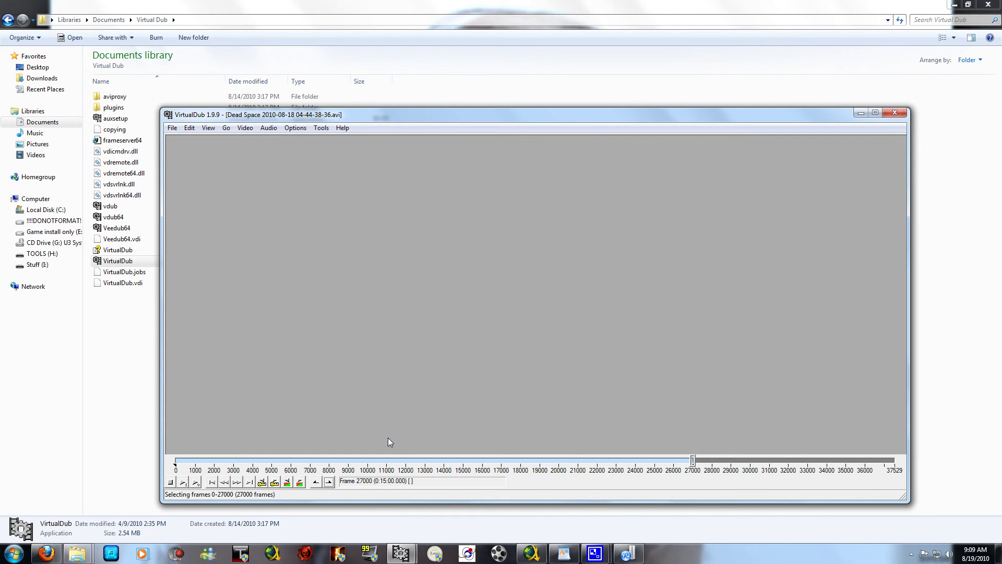
Step: Set the audio to full processing mode and open the audio compression settings
left_click(269, 128)
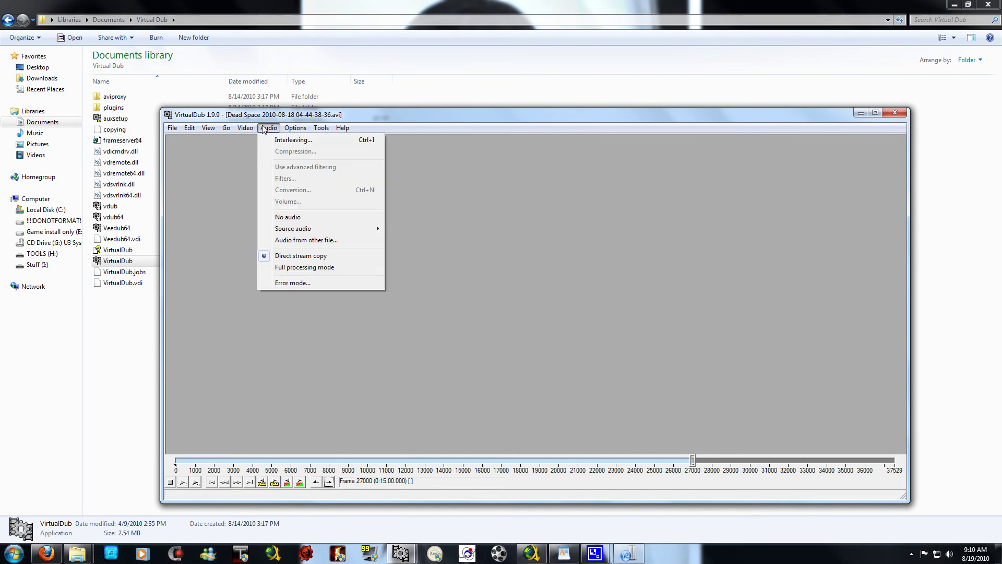
left_click(294, 268)
left_click(271, 131)
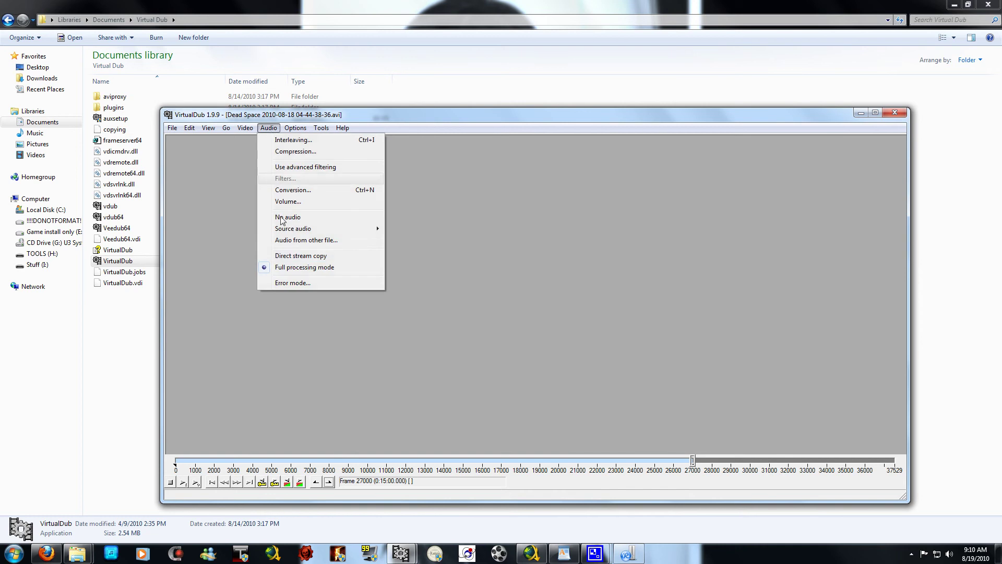
left_click(293, 152)
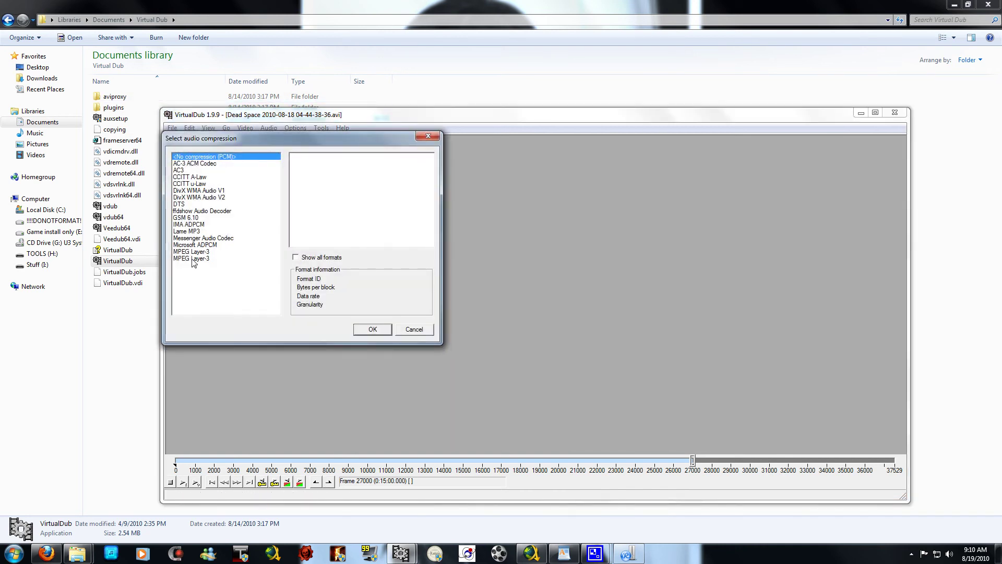
Step: Select the Lame MP3 audio codec and show all of its formats
left_click(193, 259)
left_click(192, 252)
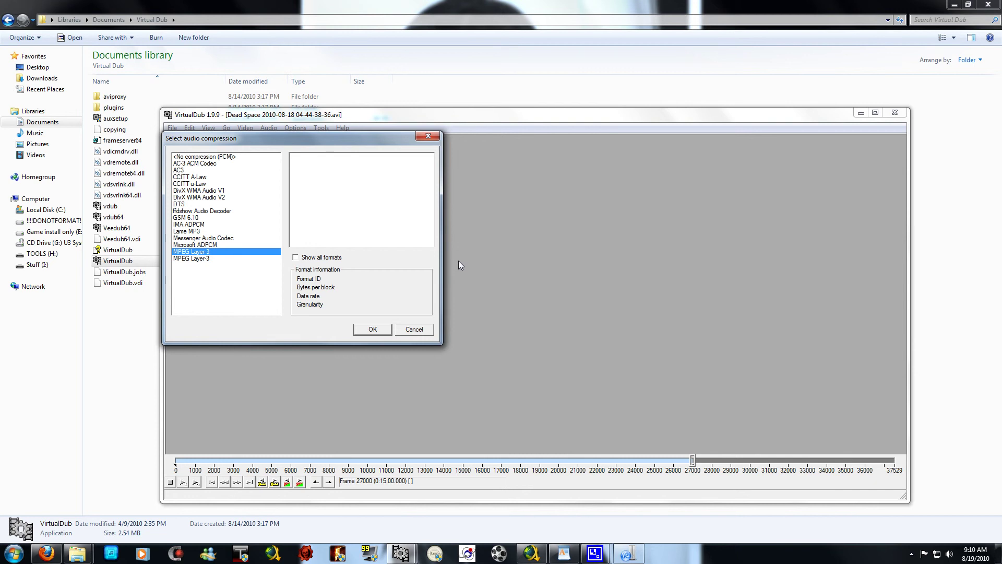
left_click(199, 166)
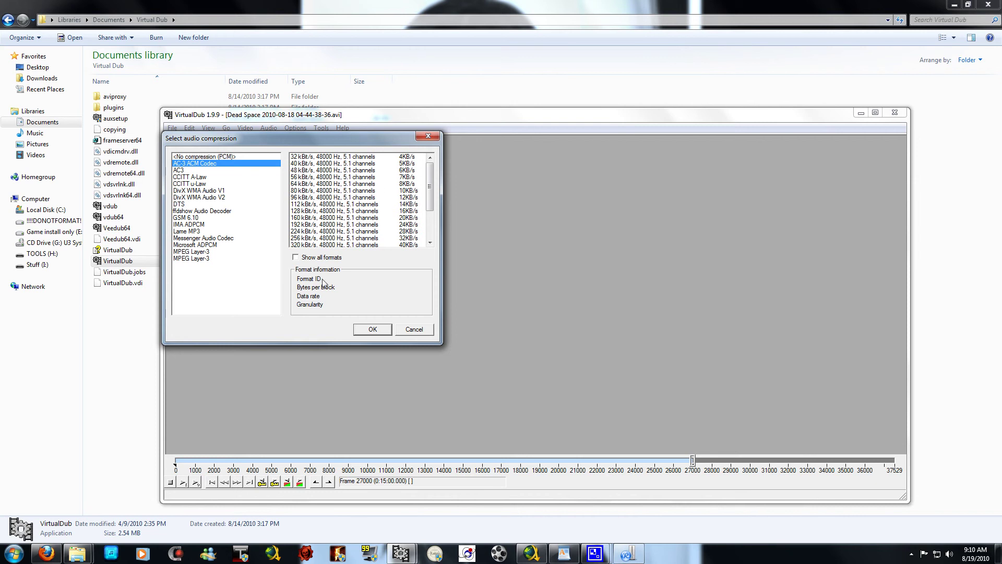
left_click(192, 233)
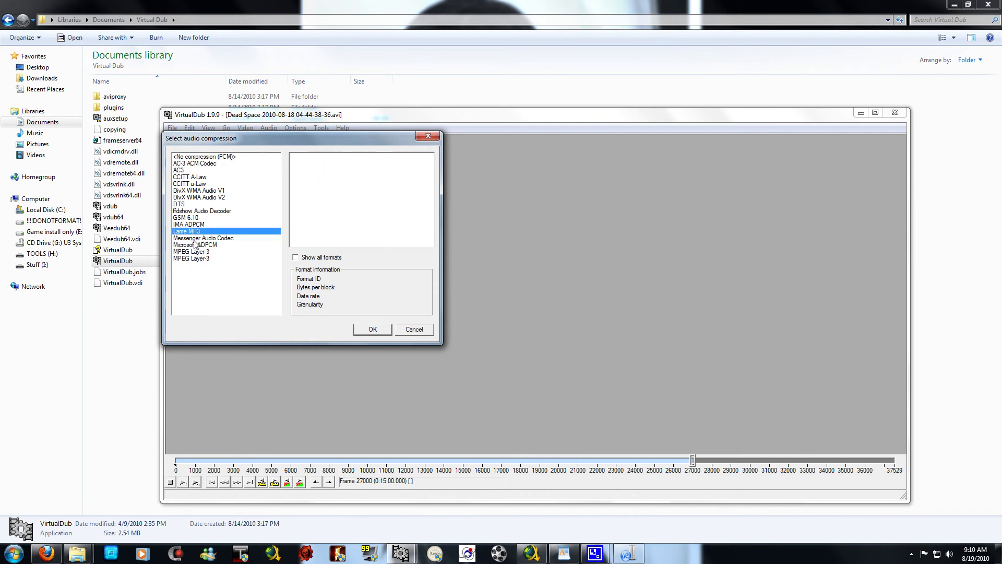
left_click(201, 252)
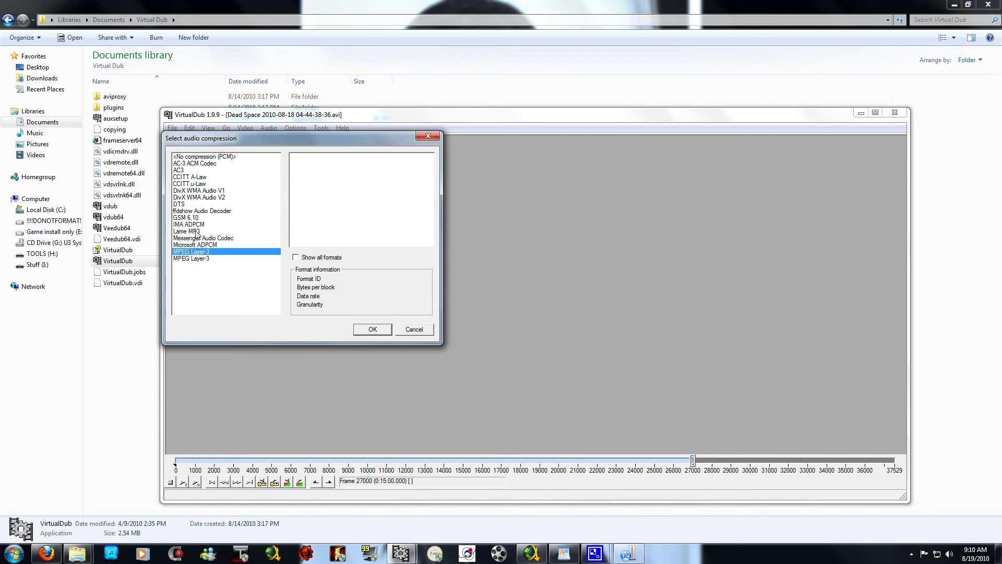
left_click(197, 232)
left_click(296, 257)
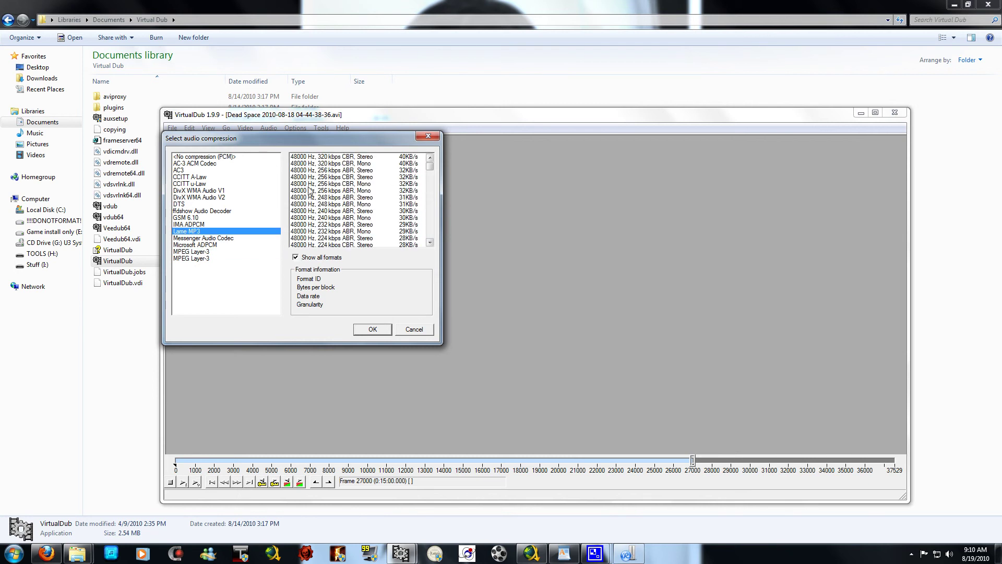
Step: Choose the 44100 Hz, 320 kbps CBR, Stereo format for Lame MP3 and close the audio compression dialog
left_click_drag(430, 166, 432, 172)
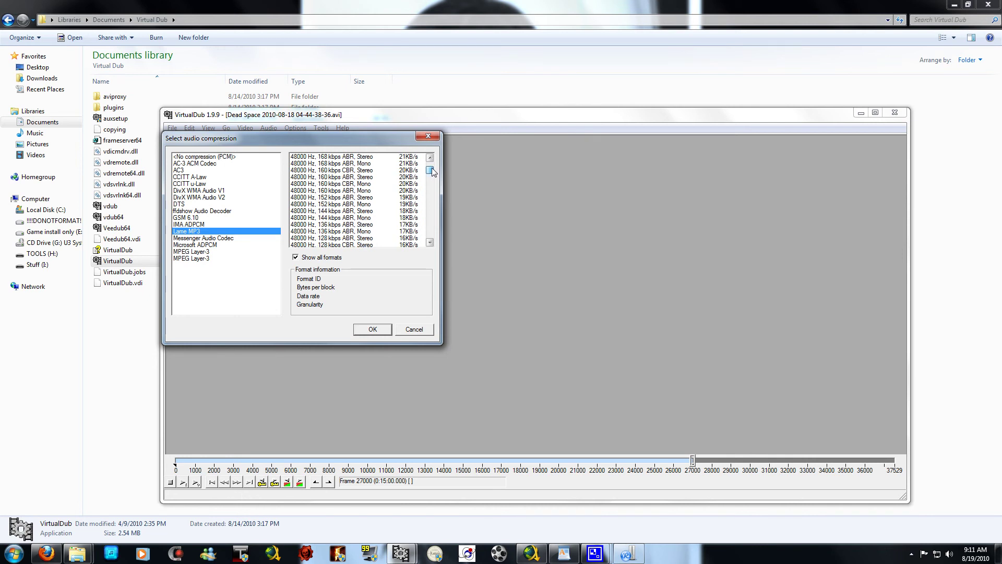
left_click(431, 242)
left_click(430, 242)
left_click(430, 242)
left_click(431, 242)
left_click(430, 243)
left_click(430, 242)
left_click(431, 242)
left_click(430, 242)
left_click(430, 243)
left_click(431, 243)
left_click(431, 242)
left_click(431, 242)
left_click(430, 243)
left_click(336, 232)
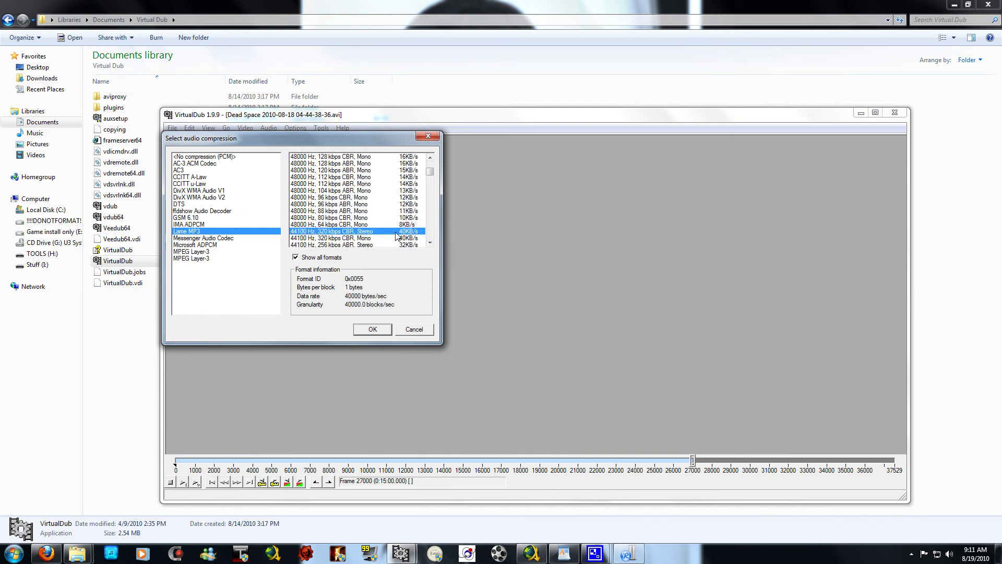
left_click(383, 333)
left_click(412, 333)
left_click(412, 333)
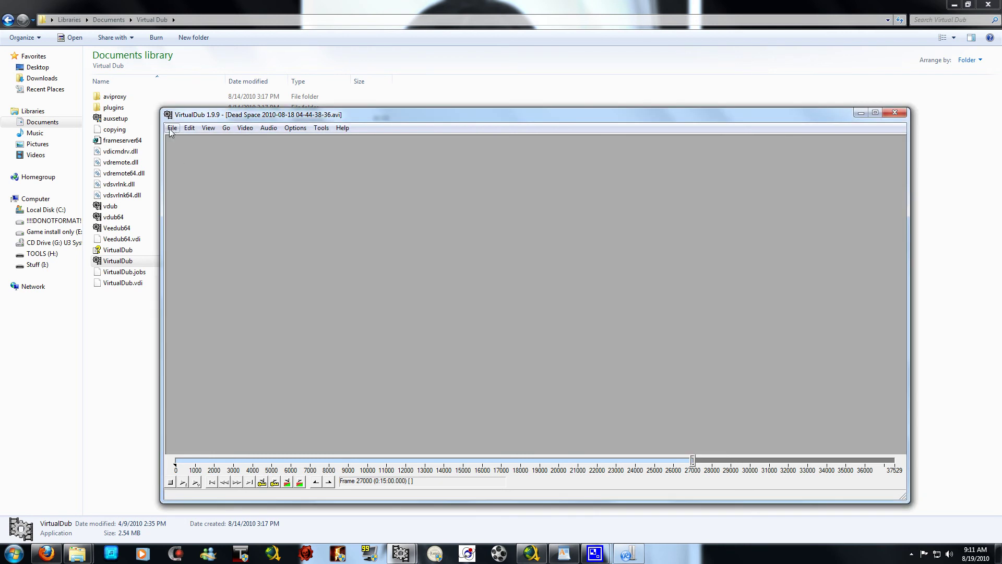
Step: Open the video compression settings and select the Xvid MPEG-4 Codec
left_click(172, 128)
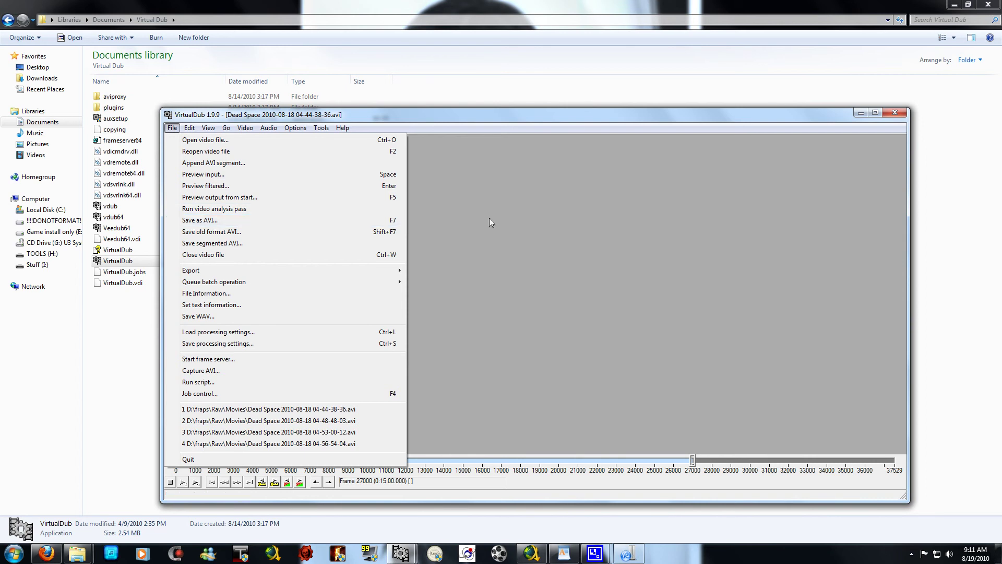
left_click(334, 170)
left_click(246, 129)
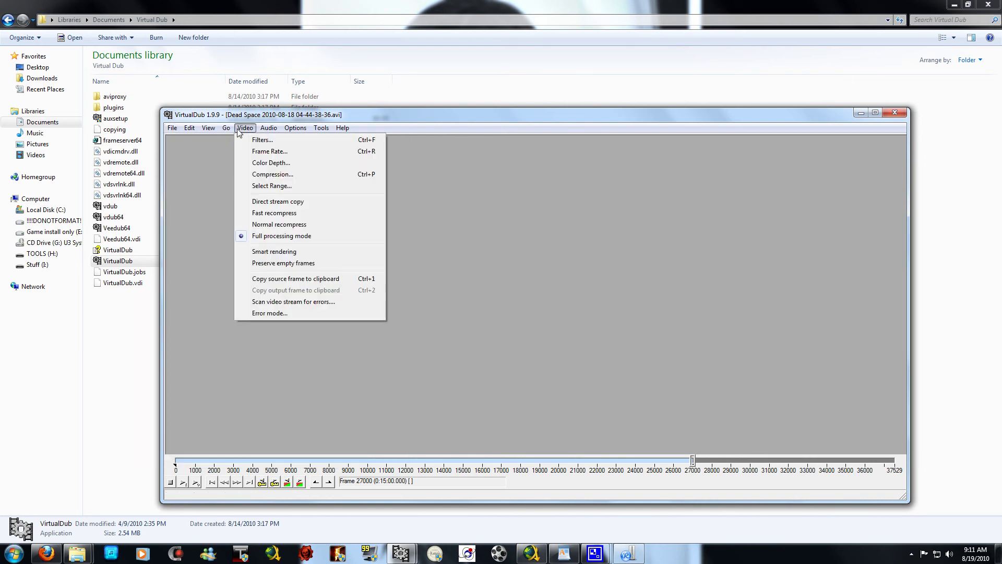
left_click(268, 174)
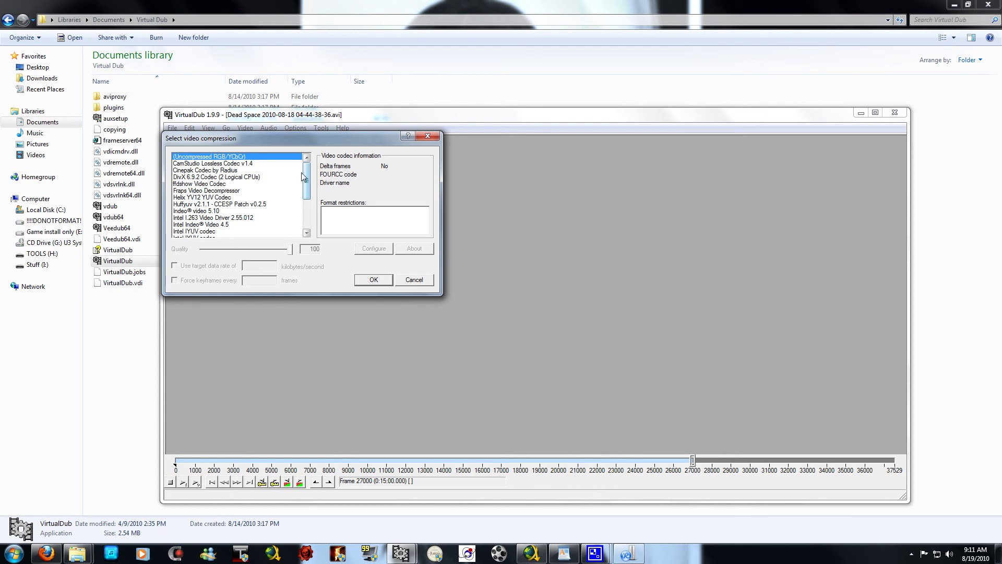
left_click_drag(307, 177, 309, 224)
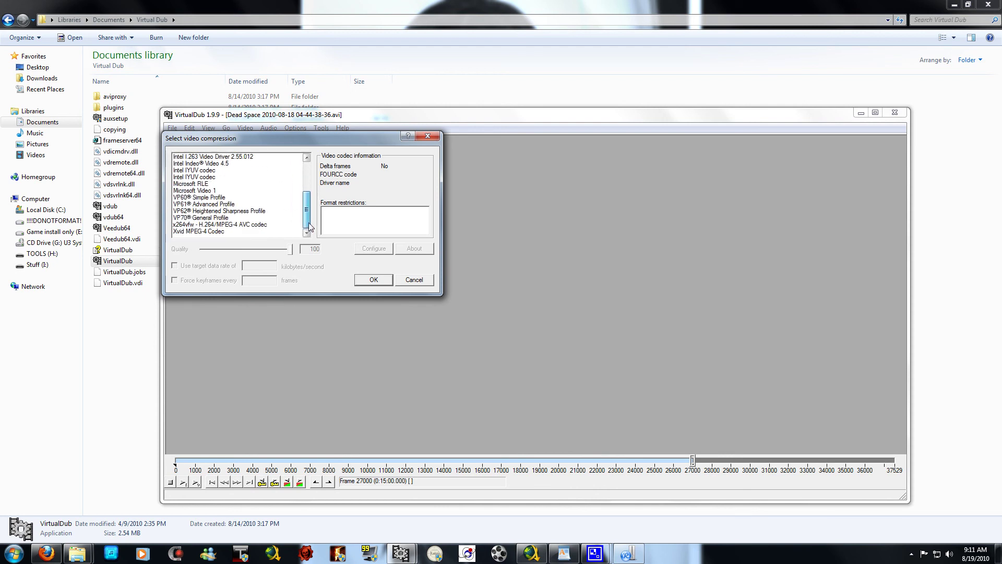
left_click(209, 231)
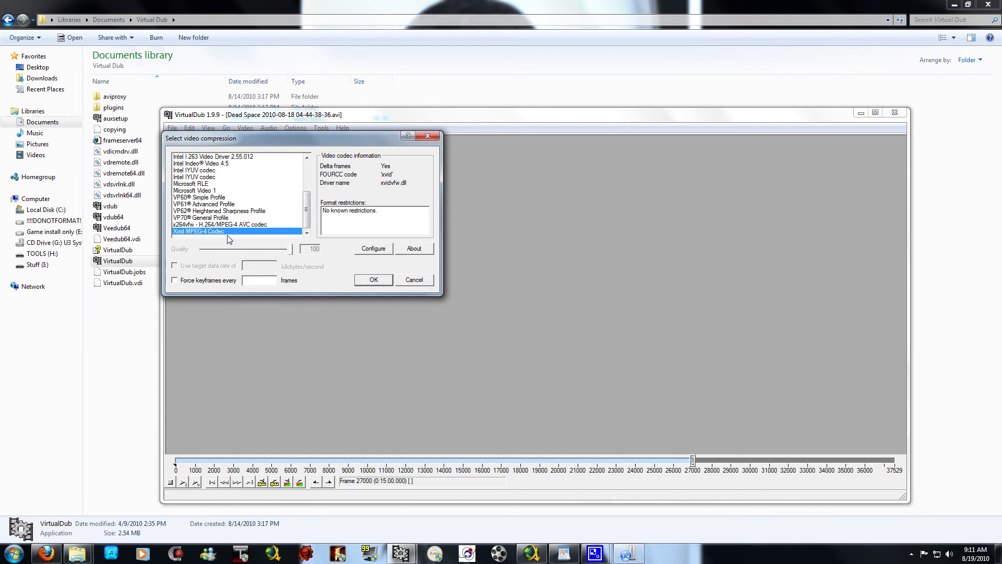
scroll(307, 219, "up", 2)
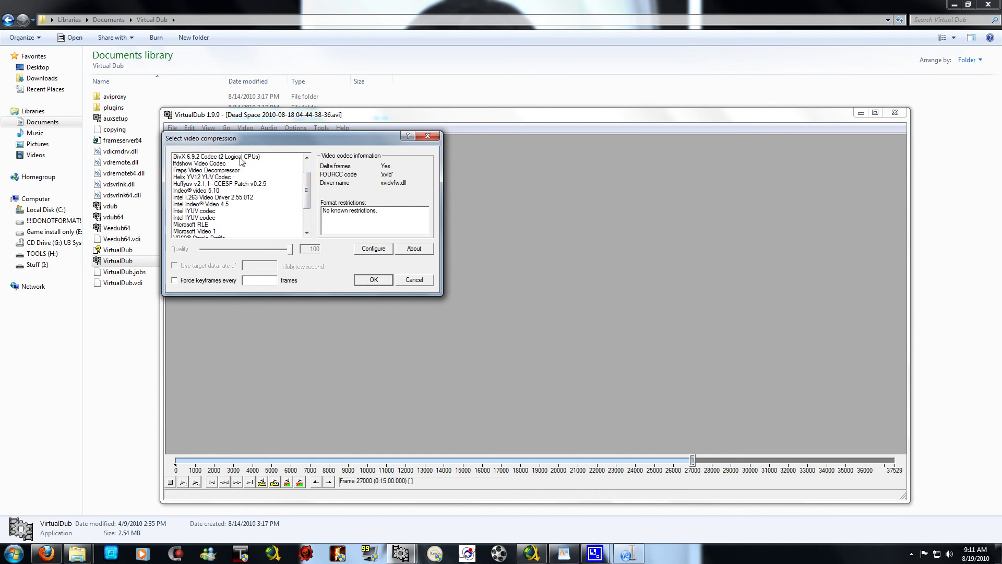
left_click(253, 158)
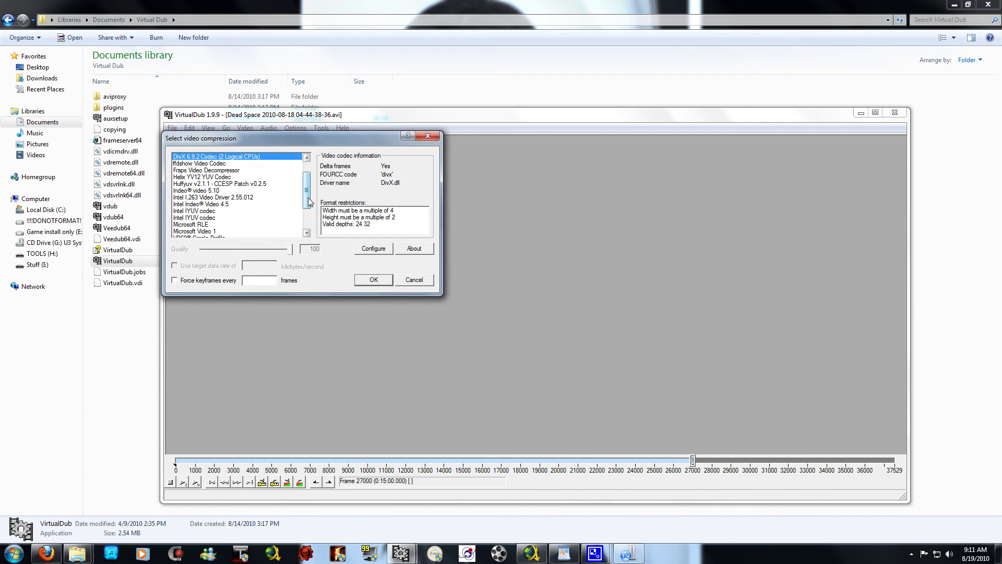
scroll(282, 178, "down", 2)
left_click(205, 231)
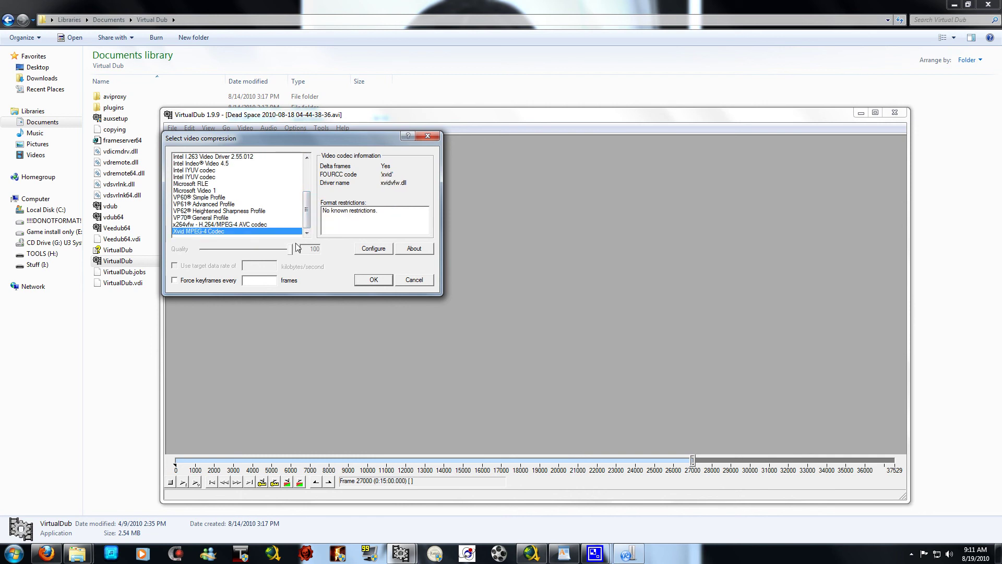
Step: Open the Xvid codec configuration and set the target quantizer to 4.00
left_click(374, 249)
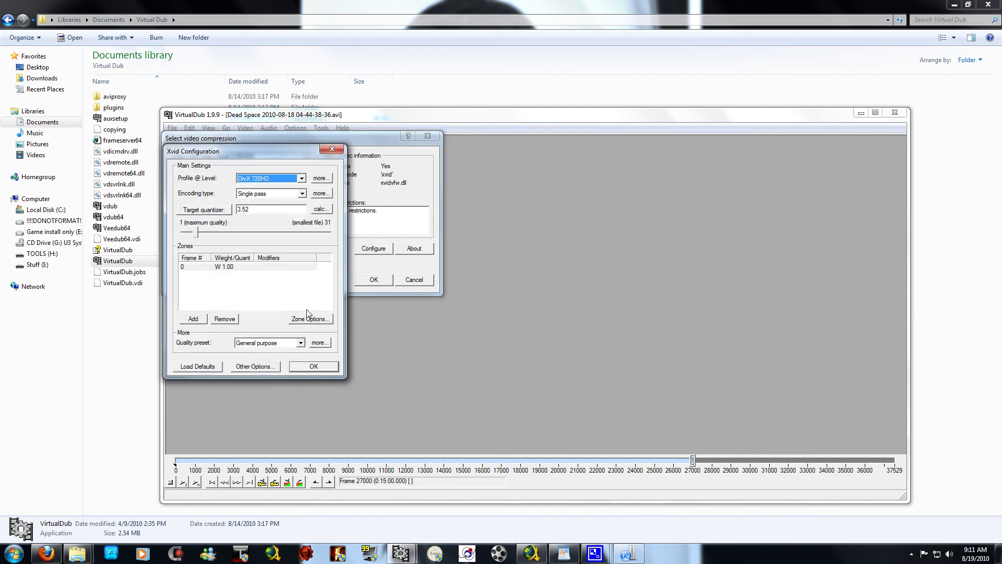
left_click_drag(198, 233, 200, 233)
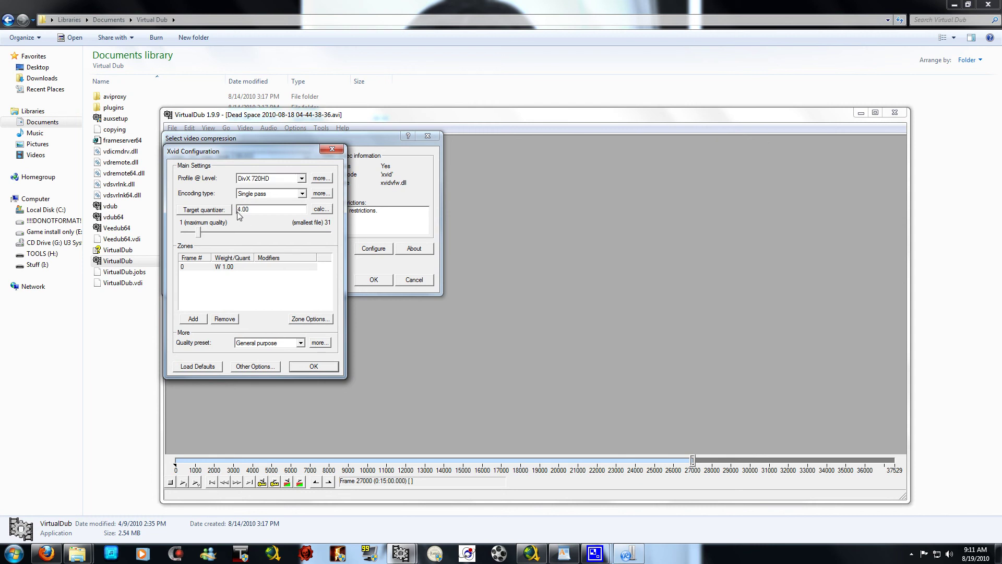
left_click_drag(200, 233, 183, 238)
left_click_drag(183, 236, 192, 237)
left_click_drag(193, 235, 199, 236)
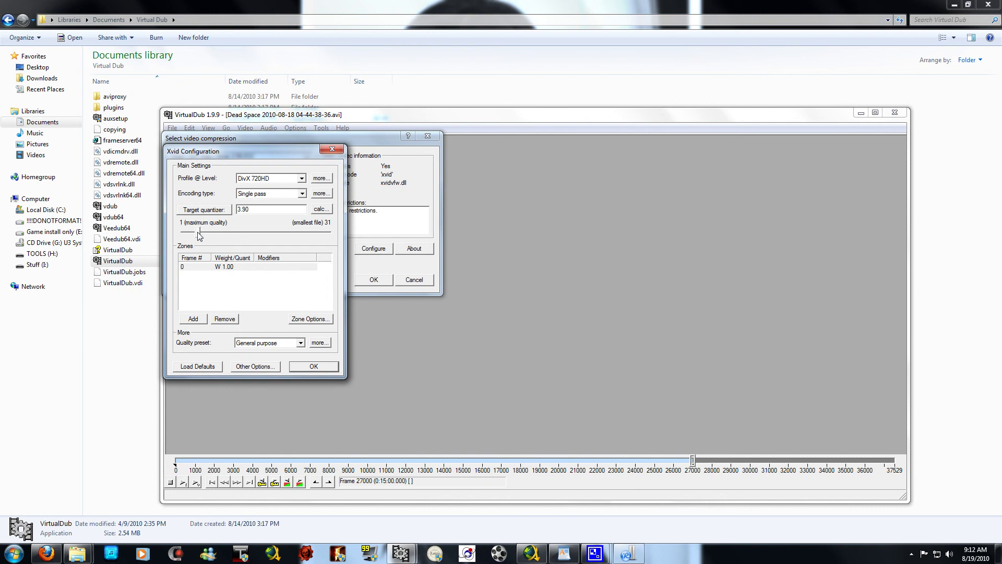
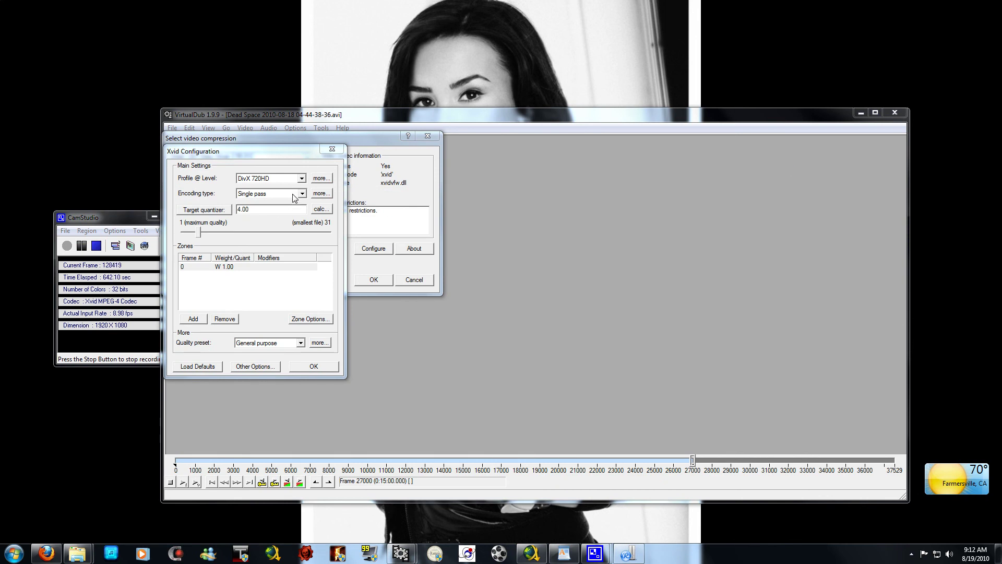
Step: Set the Xvid profile to DivX 1080HD and confirm the codec configuration and video compression settings
left_click(301, 178)
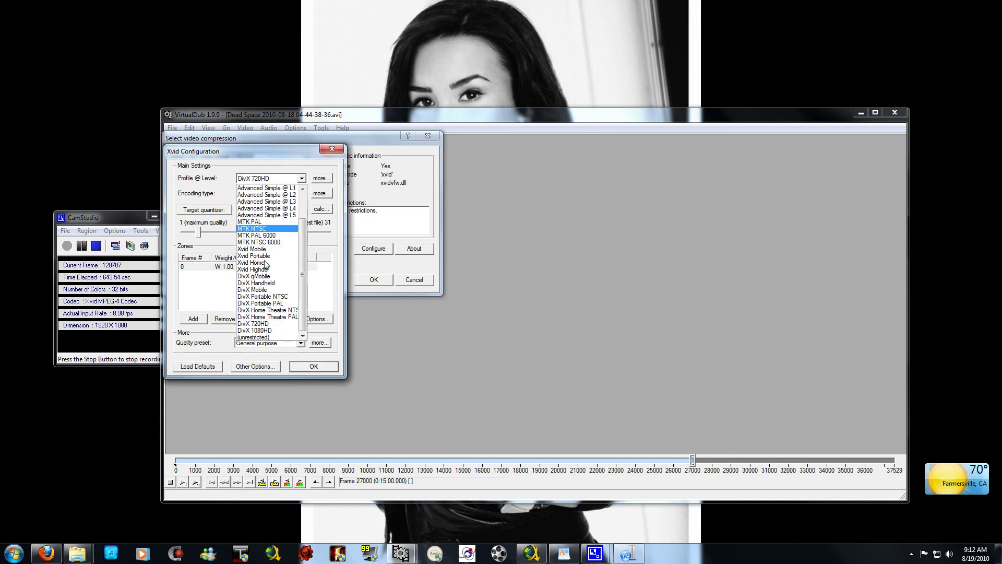
left_click(255, 330)
left_click(313, 366)
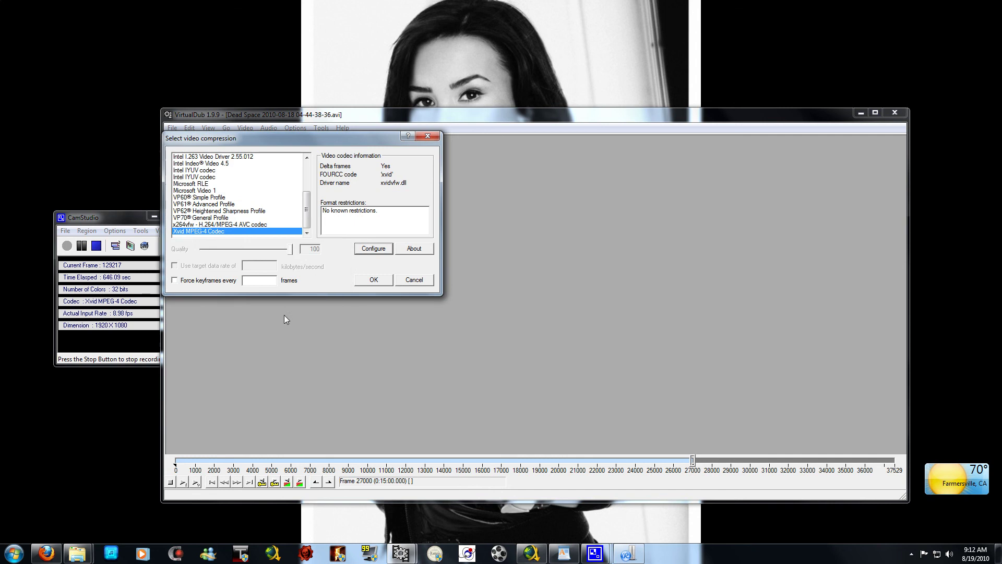
left_click(389, 281)
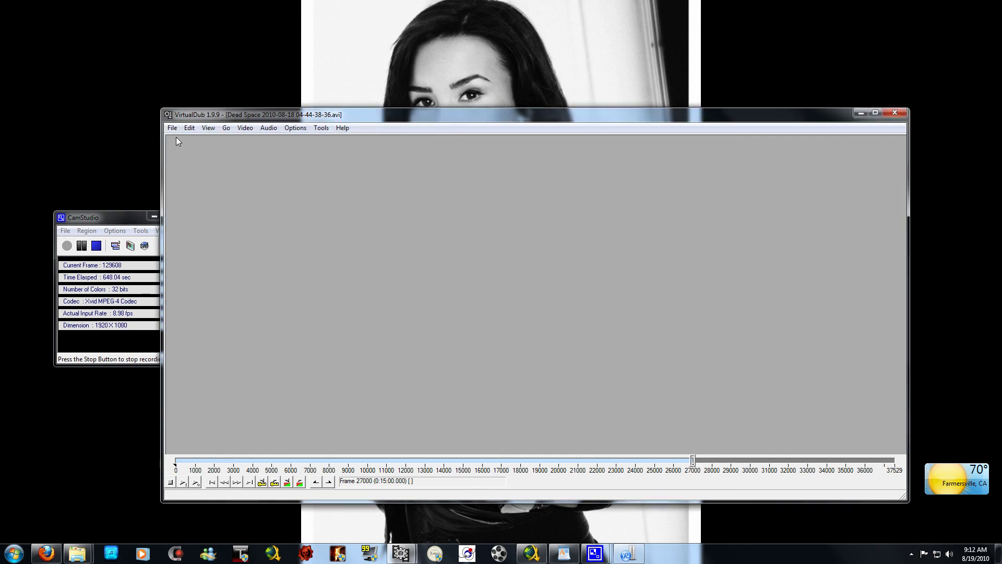
Step: Try saving the video as an AVI named Dead Space chapter 8 Search and Rescue pt1 in the Processed folder, and cancel the save
left_click(172, 128)
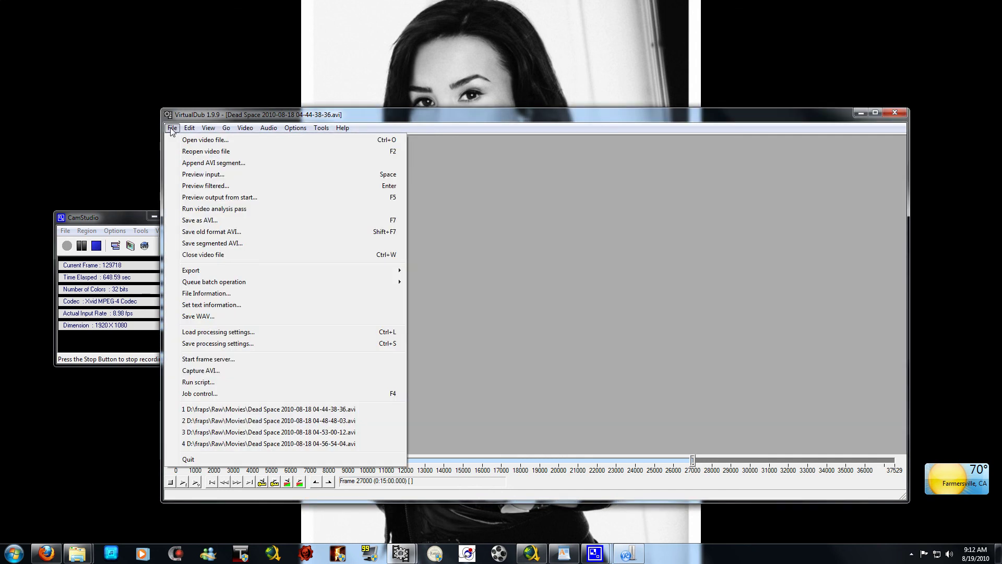
left_click(200, 222)
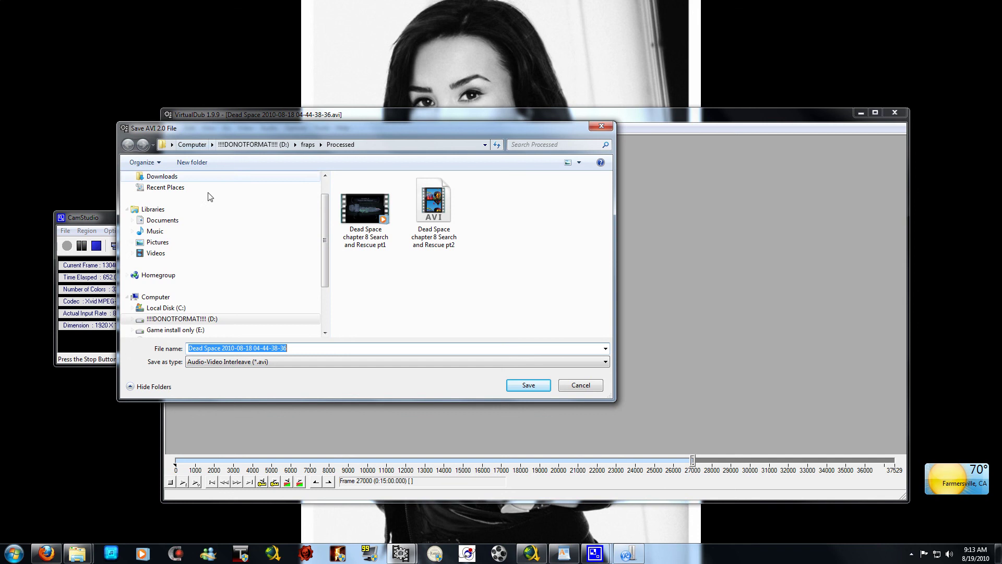
left_click(304, 355)
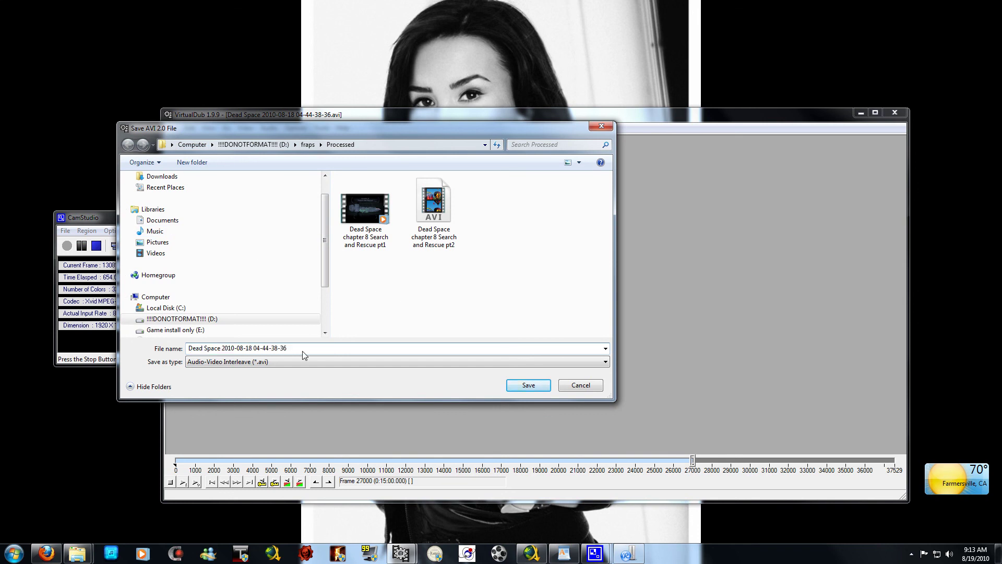
left_click_drag(284, 351, 182, 355)
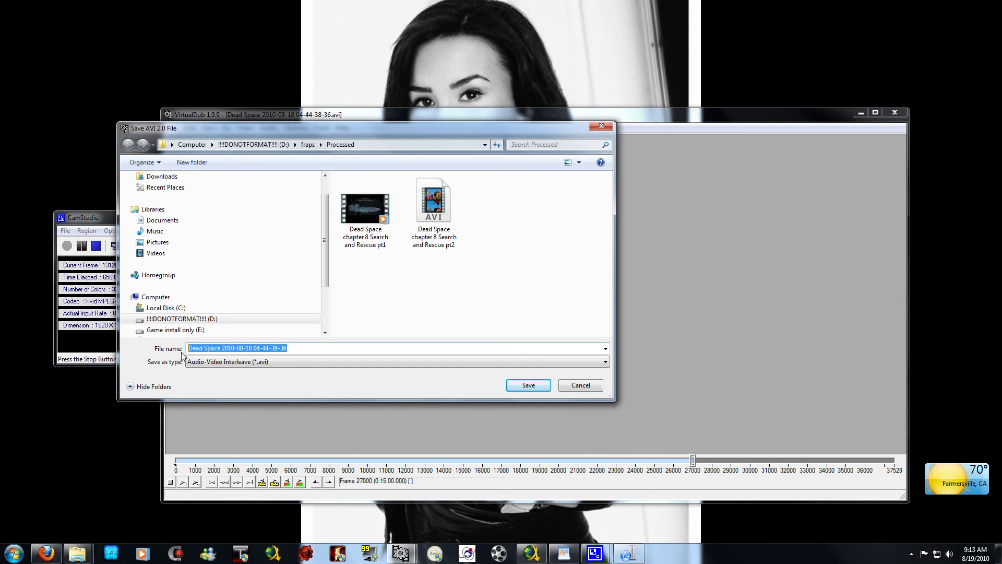
left_click(309, 354)
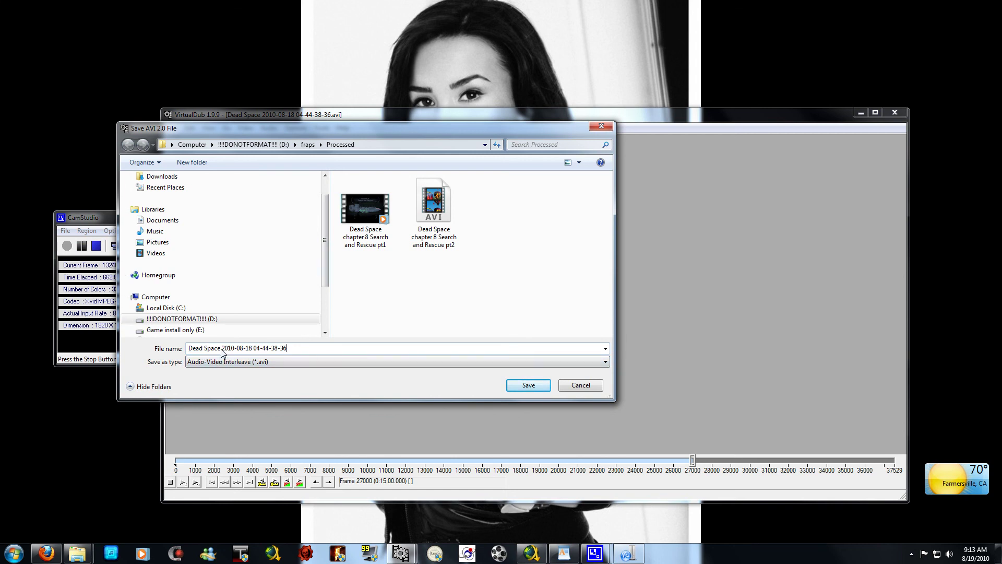
left_click(366, 236)
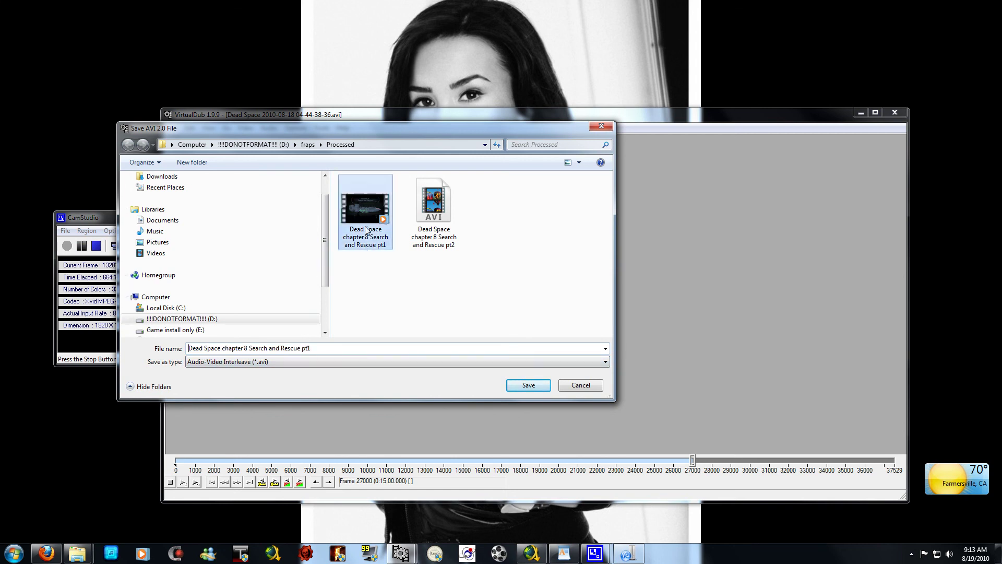
left_click(322, 351)
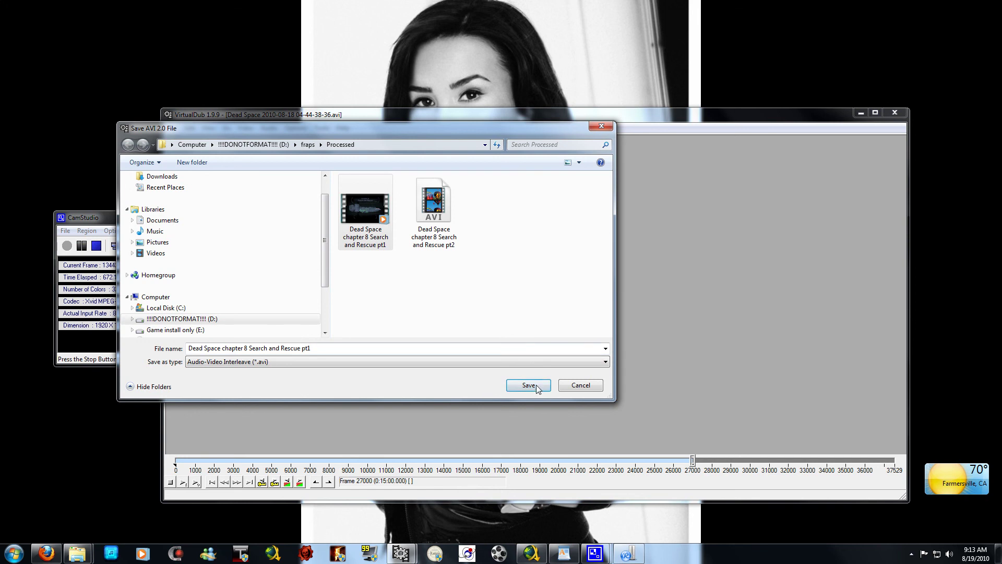
left_click(581, 386)
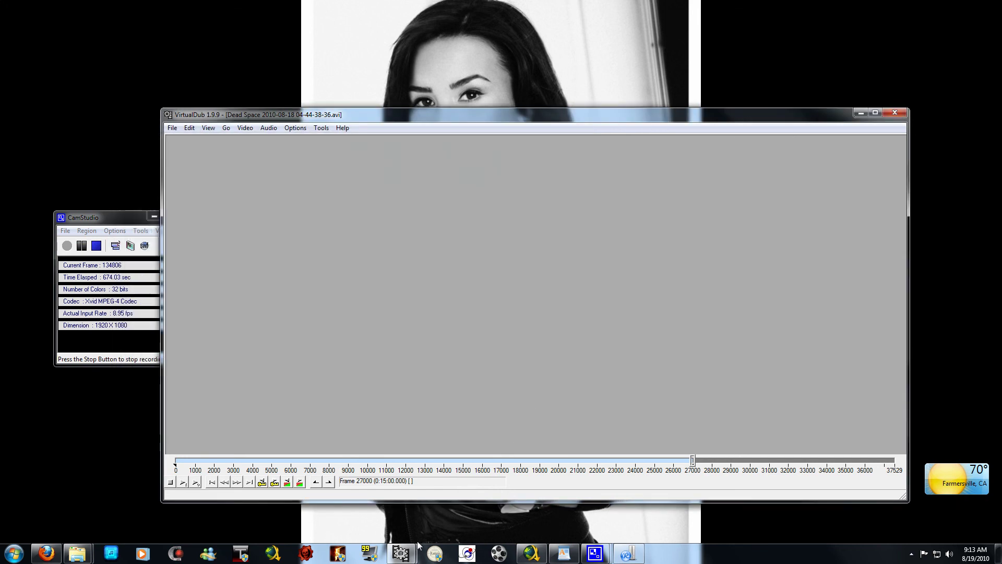
Step: Bring the VirtualDub window forward and move it and the CamStudio window apart so they do not overlap
mouse_move(401, 553)
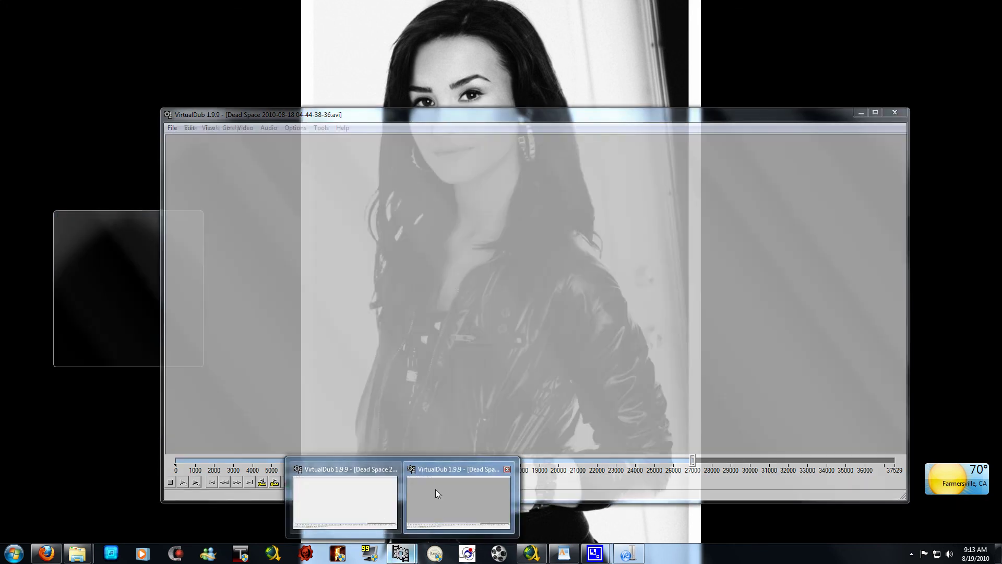
left_click(435, 493)
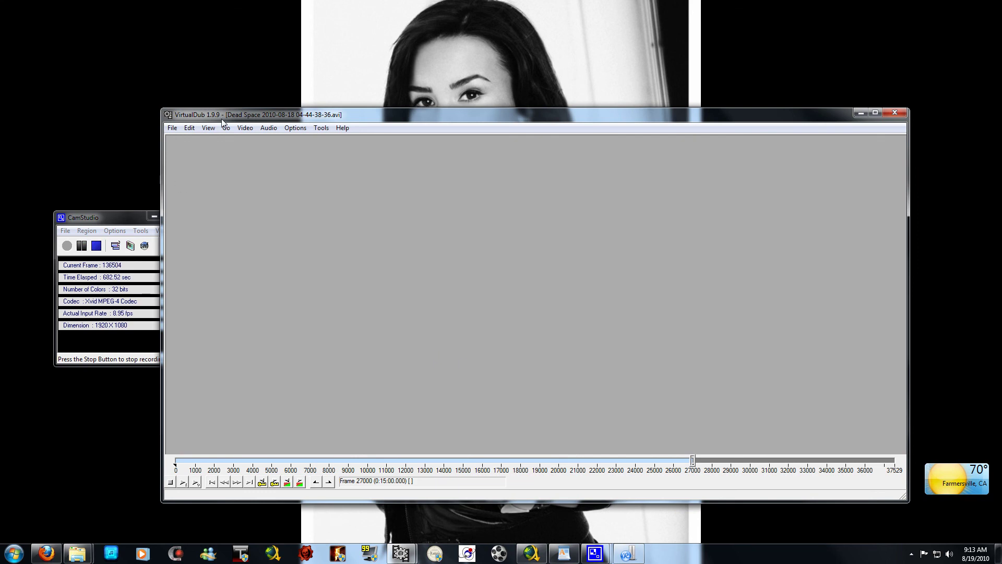
left_click_drag(232, 115, 274, 103)
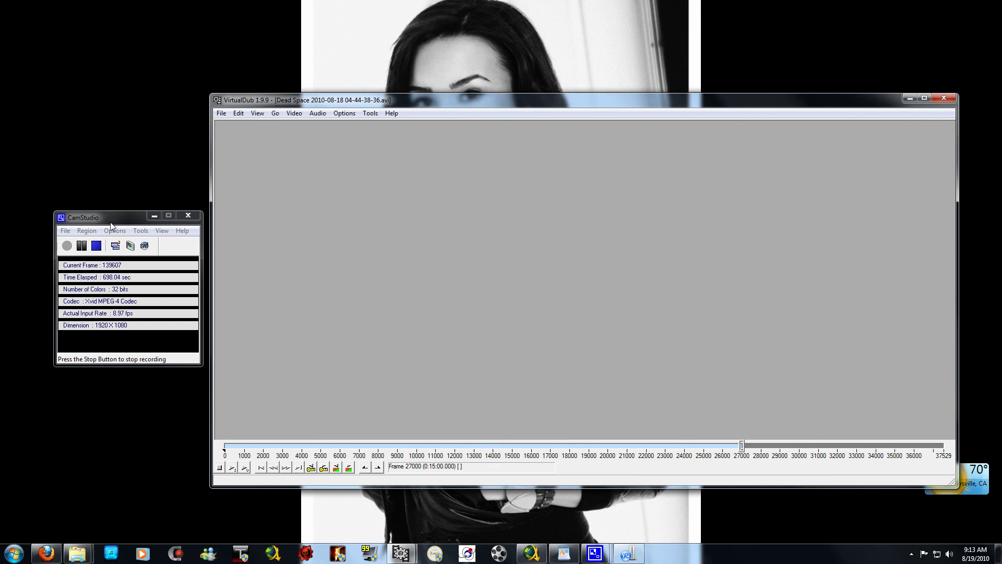
left_click_drag(110, 222, 98, 211)
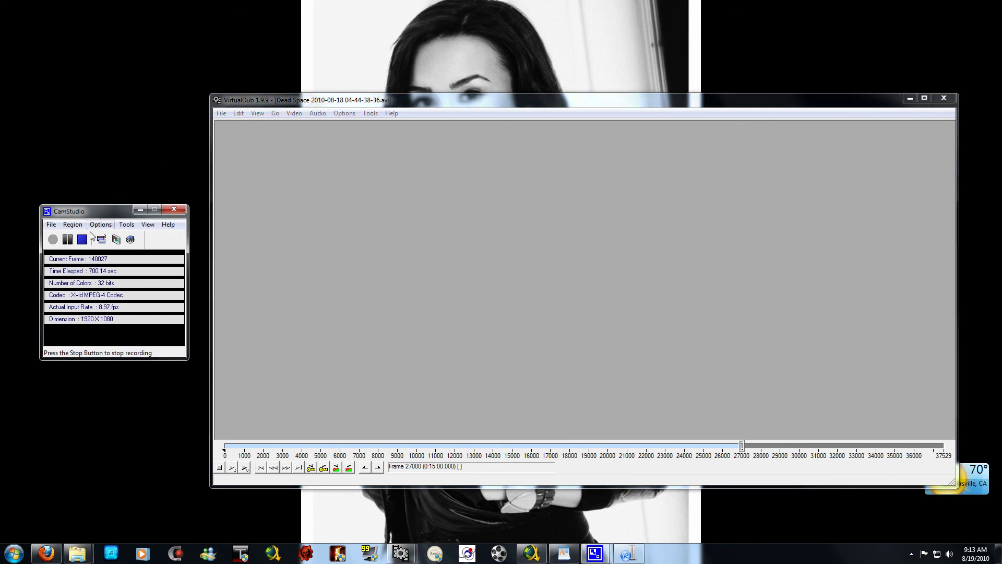